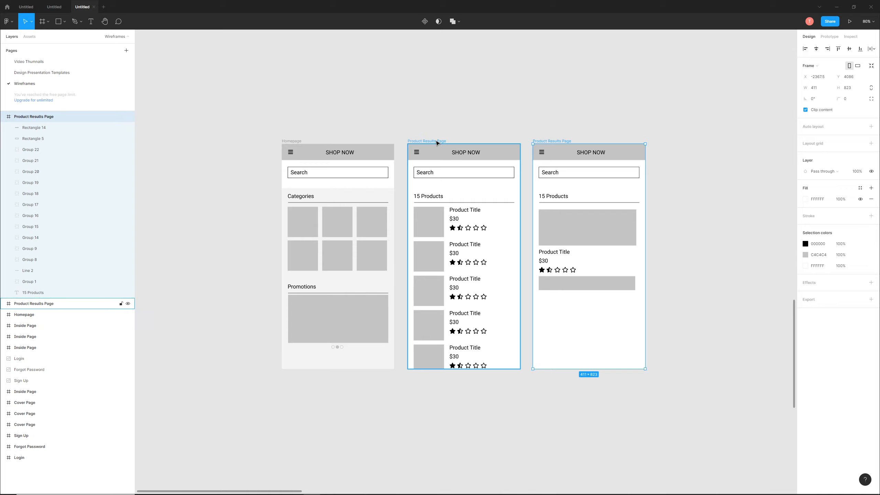
left_click(412, 125)
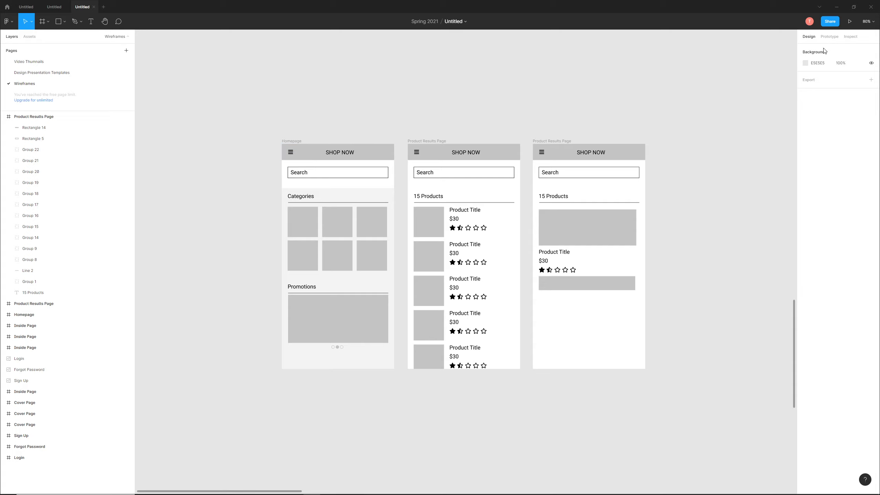
left_click(828, 38)
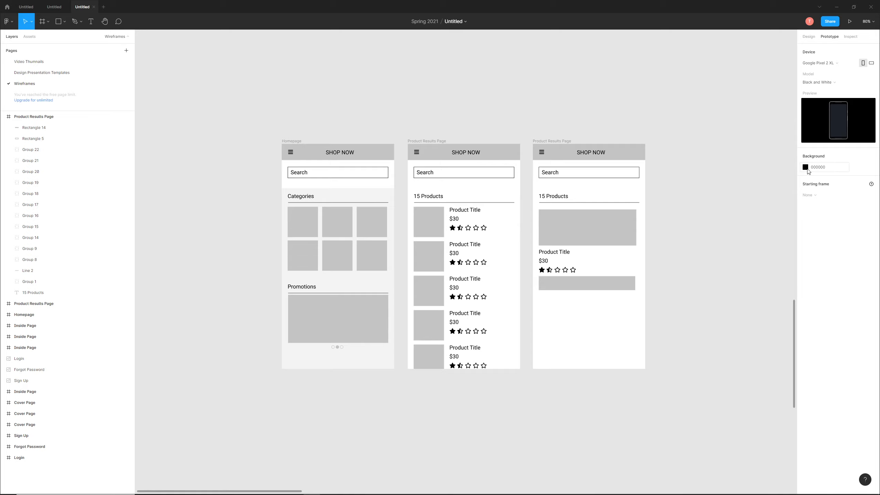
left_click(809, 37)
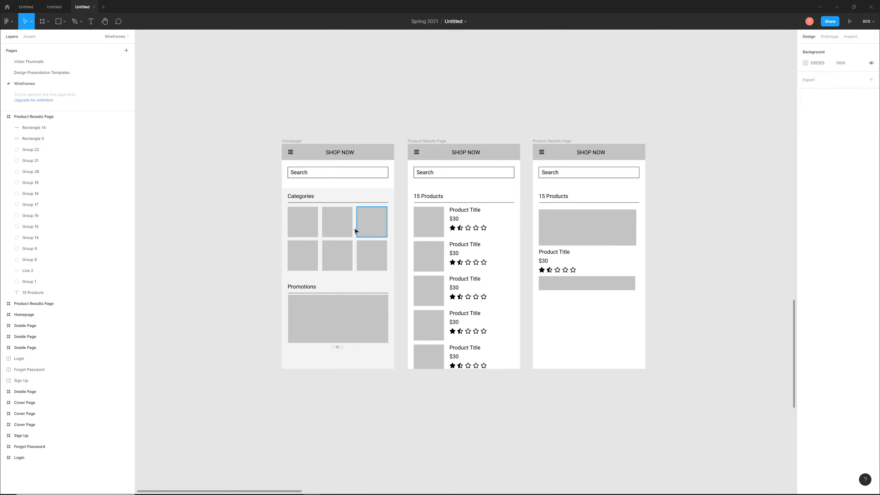
- Connect the first category tile on the Homepage to the middle frame with the product list as a prototype link
left_click(302, 222)
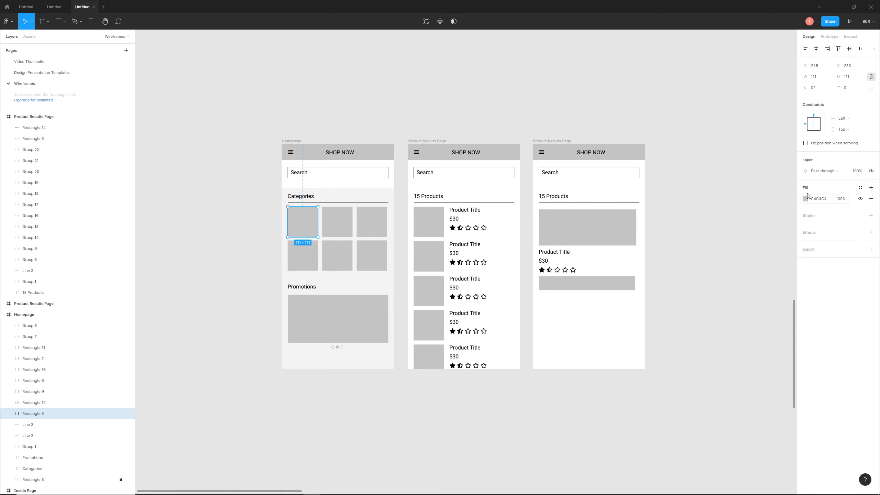
left_click(830, 37)
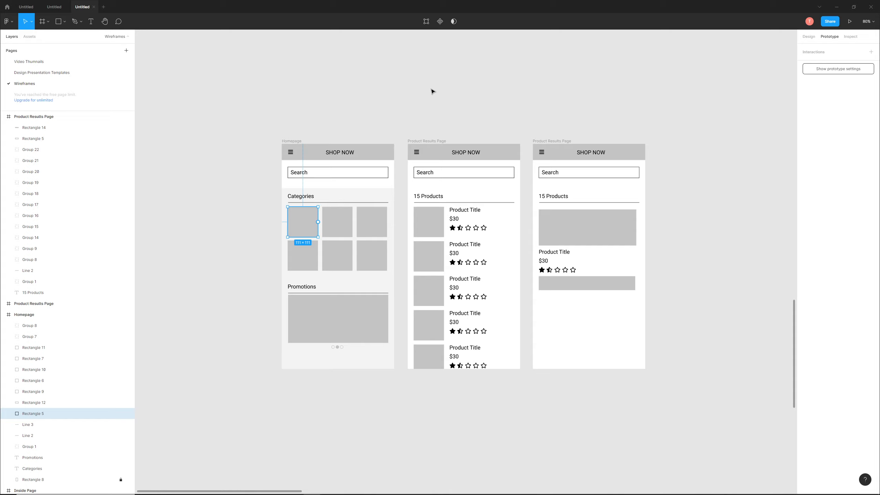
left_click(373, 94)
left_click(307, 226)
left_click(333, 134)
scroll(332, 134, "down", 2)
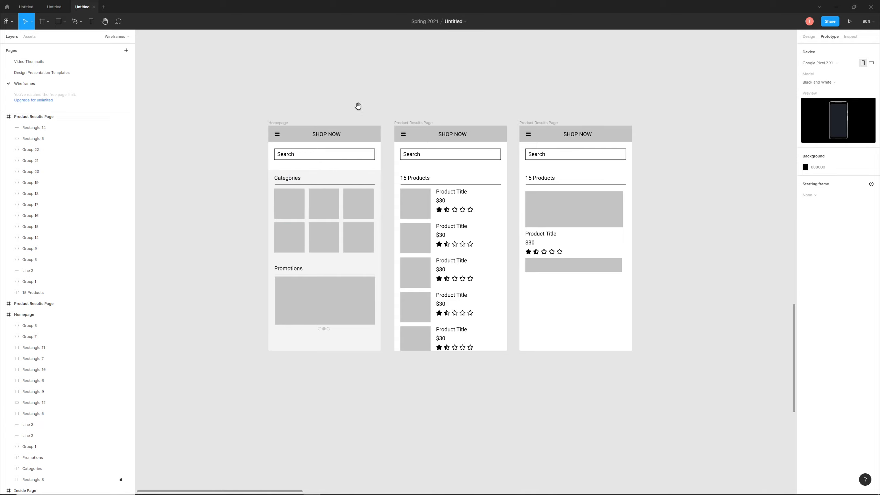
scroll(358, 106, "up", 2)
left_click(265, 223)
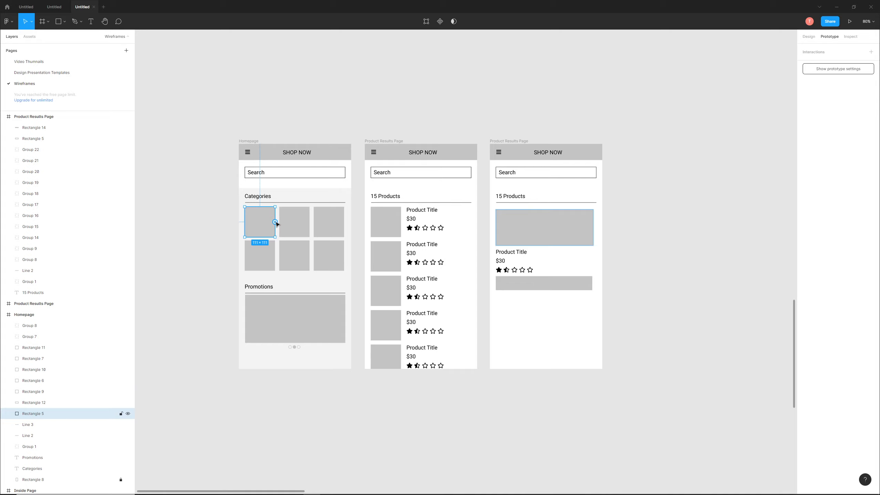
left_click_drag(276, 223, 398, 233)
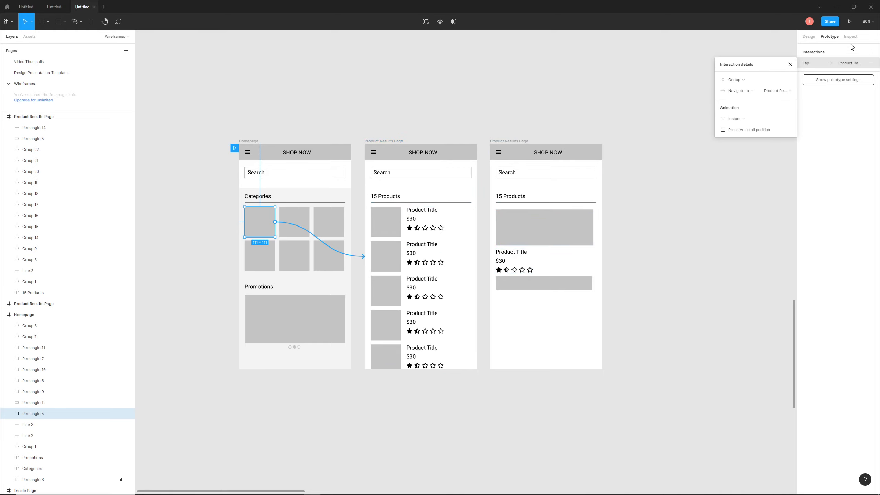
- Preview the prototype, test the first category tile's link, and return to the wireframe file
left_click(849, 22)
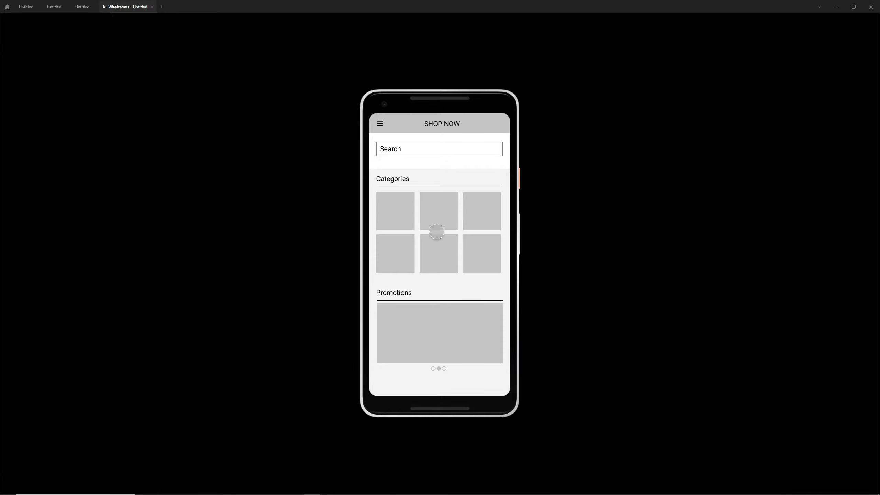
left_click(396, 211)
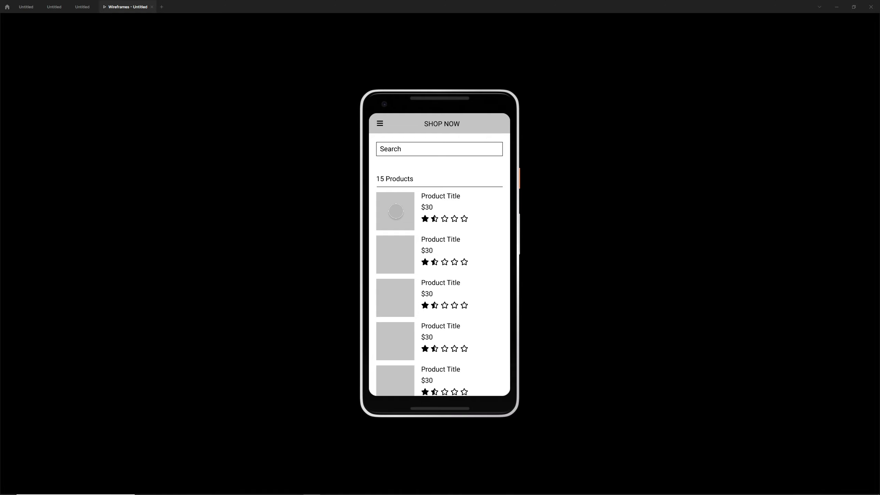
left_click(85, 7)
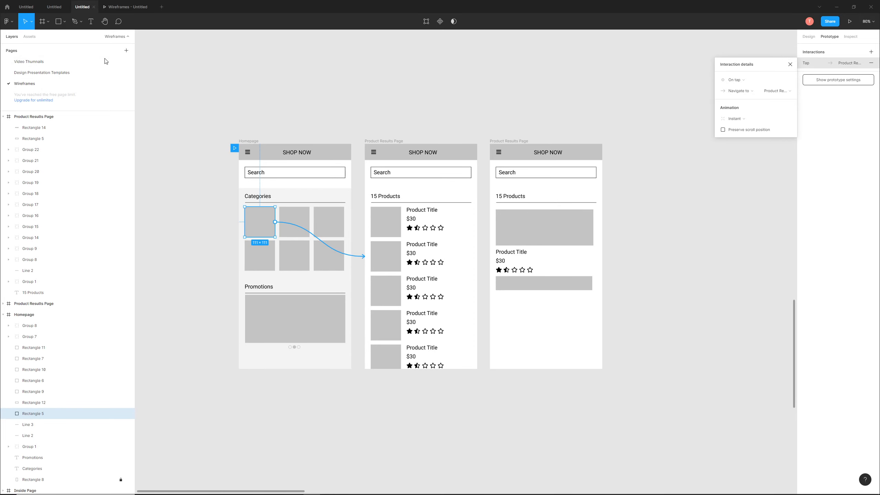
- Undo the prototype link from the Homepage's first category tile
left_click(264, 221)
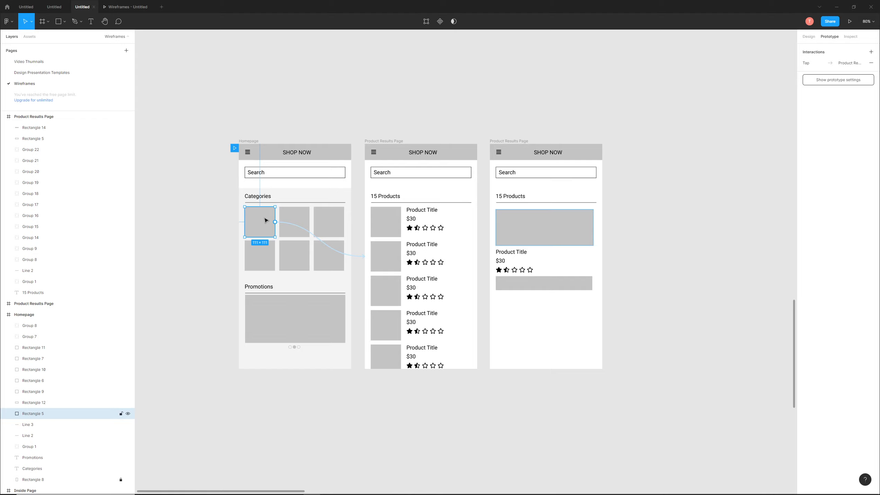
left_click(328, 85)
left_click_drag(327, 85, 375, 101)
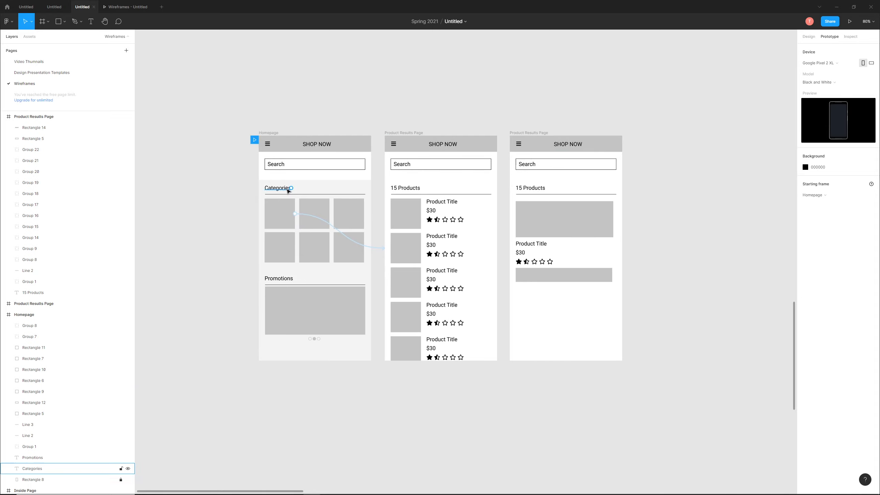
left_click(287, 215)
key("ctrl+z")
key("ctrl+z")
key("ctrl+z")
key("ctrl+z")
key("ctrl+z")
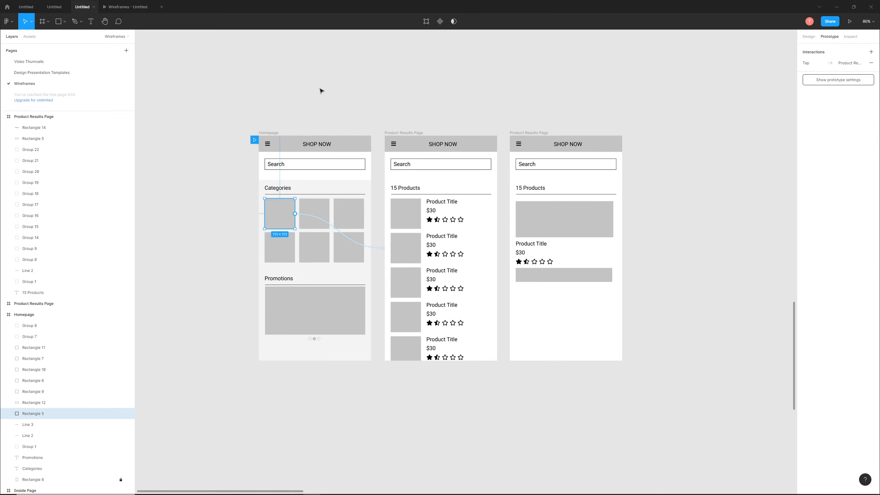
left_click(336, 74)
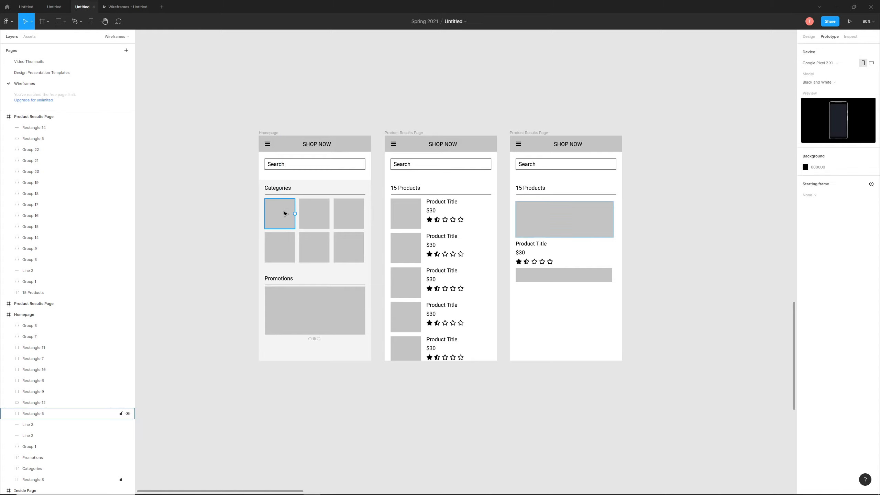
left_click(285, 213)
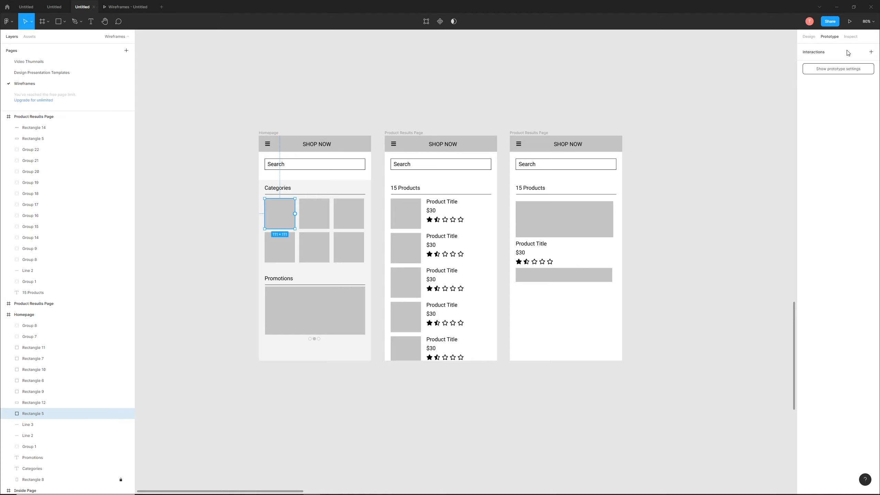
left_click(310, 104)
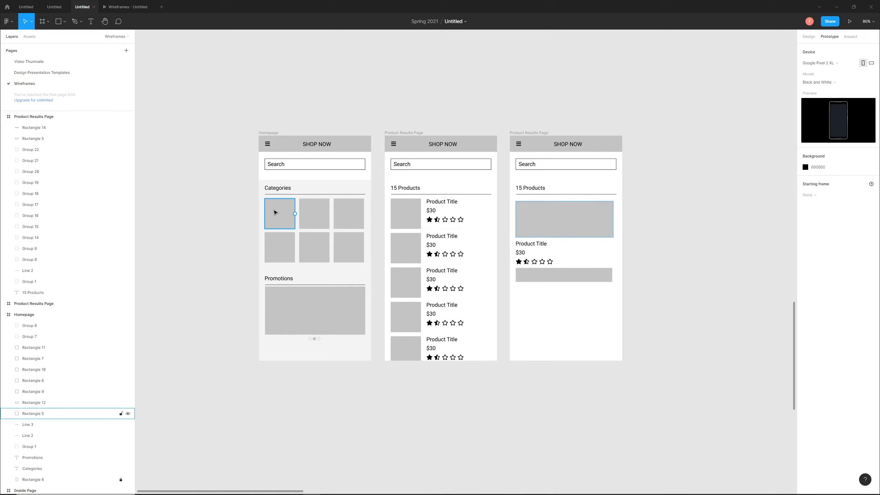
left_click(433, 205)
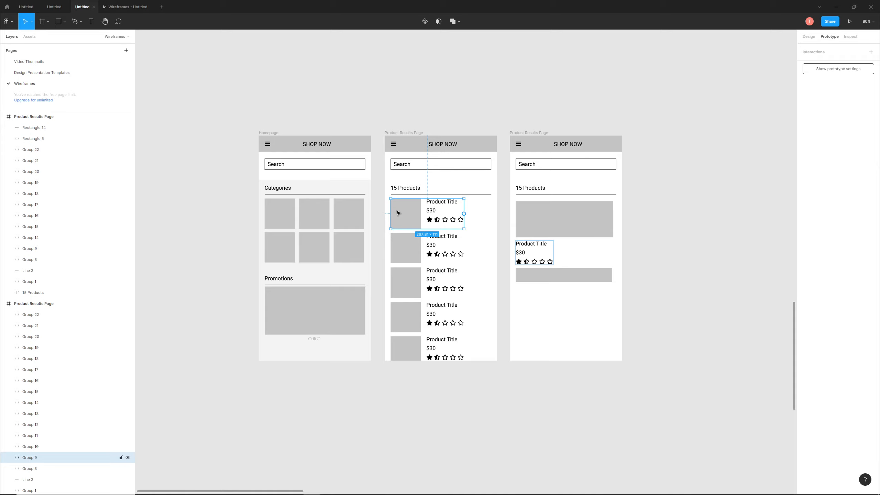
double_click(410, 213)
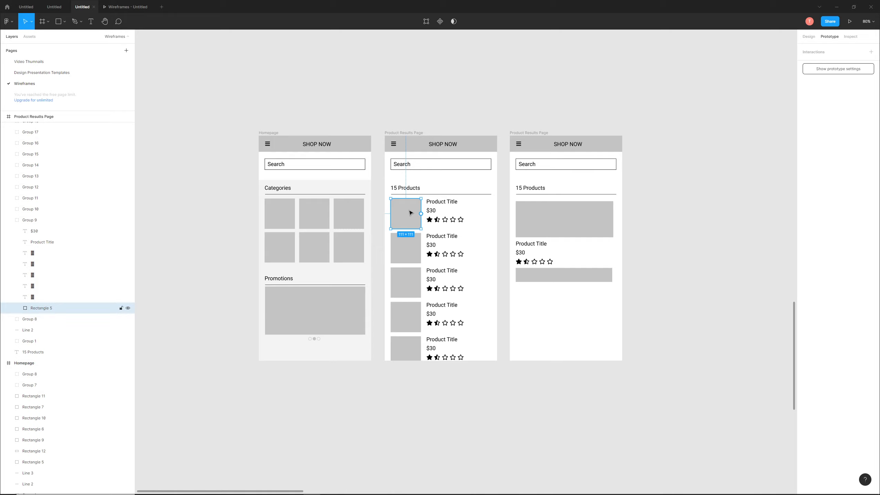
left_click(226, 135)
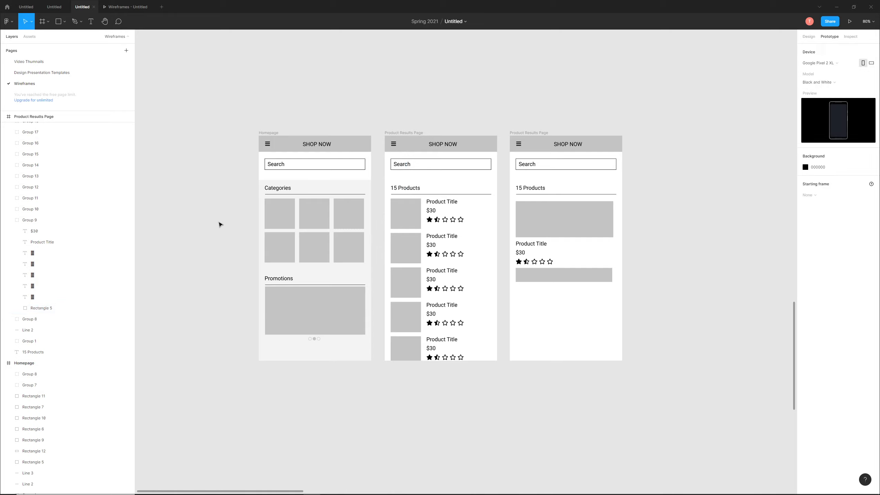
- Add an On tap interaction with the Navigate to action to the Homepage's first category tile
left_click(281, 212)
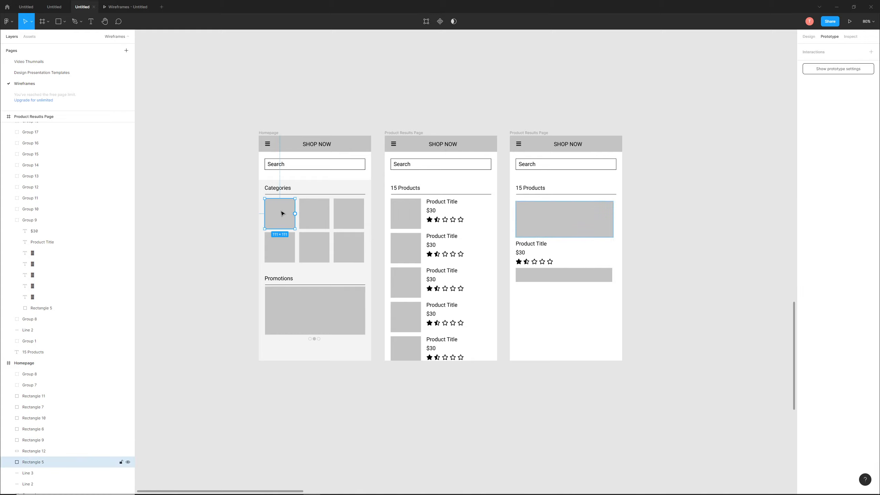
left_click(872, 53)
left_click(808, 65)
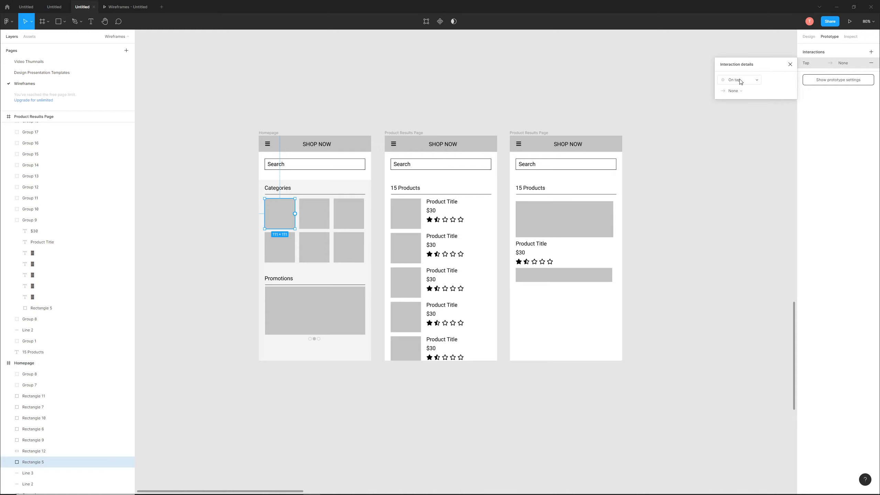
left_click(744, 90)
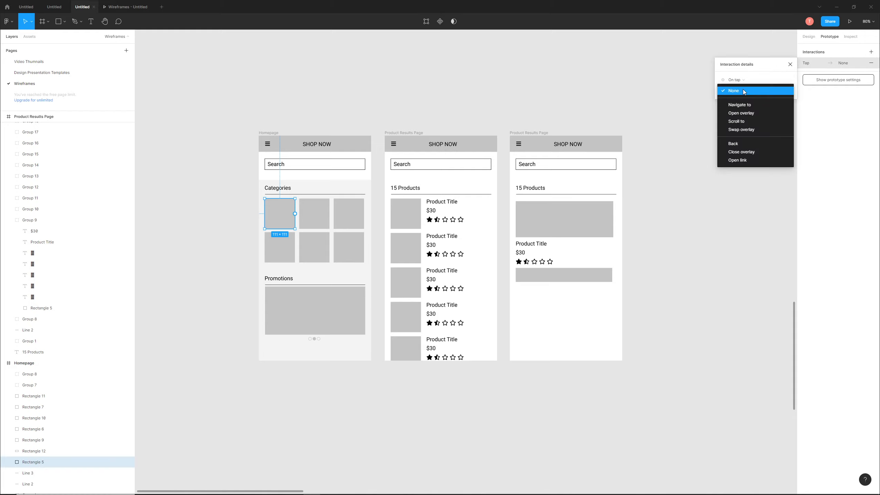
left_click(743, 105)
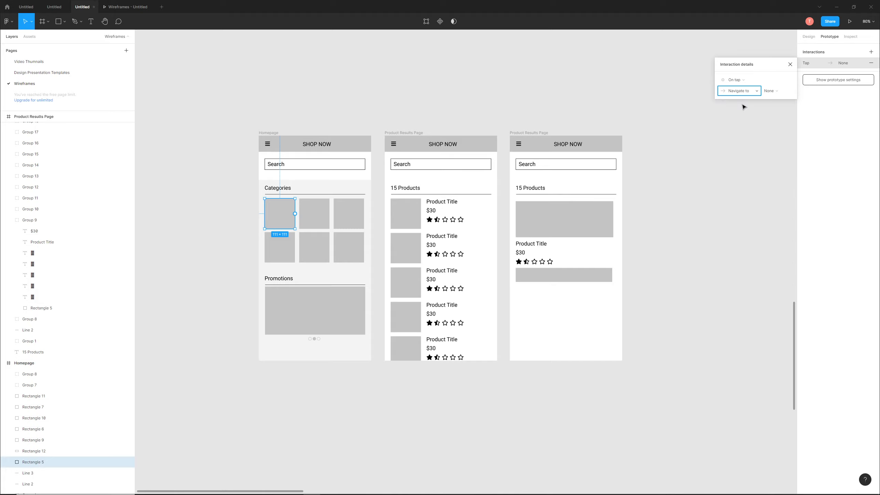
left_click(771, 92)
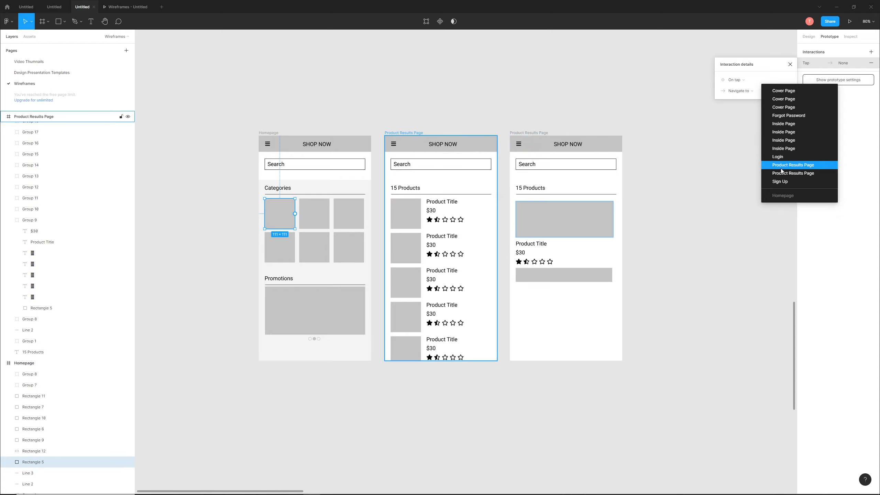
left_click(554, 99)
- Rename the third frame, the one with the single large product image, to Product Description Page
left_click(500, 123)
left_click(540, 136)
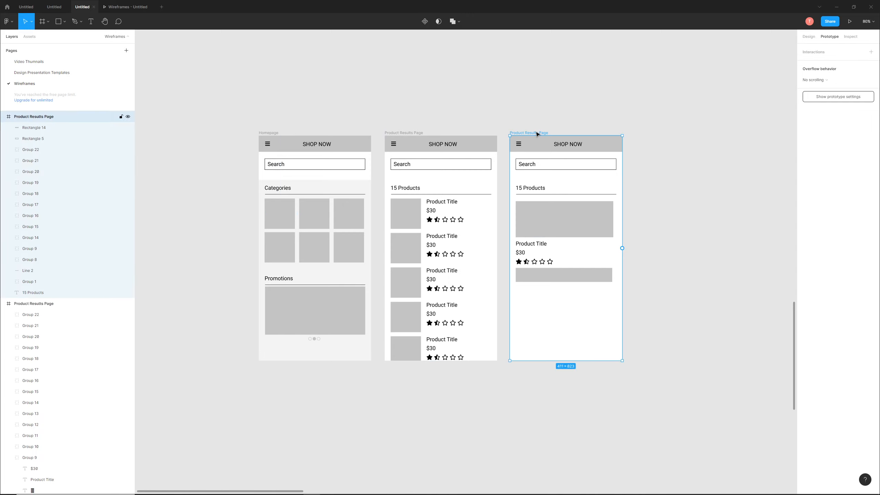
double_click(38, 117)
left_click_drag(55, 117, 30, 122)
type("Des")
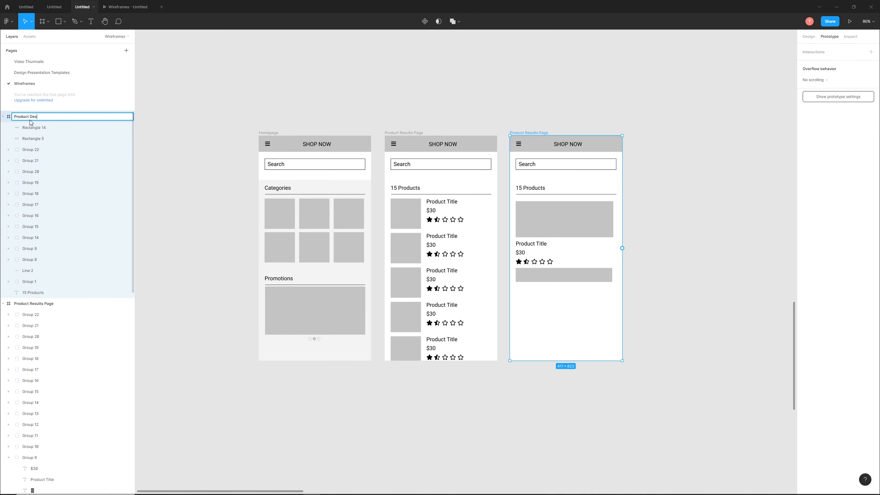
type("cription")
key("Return")
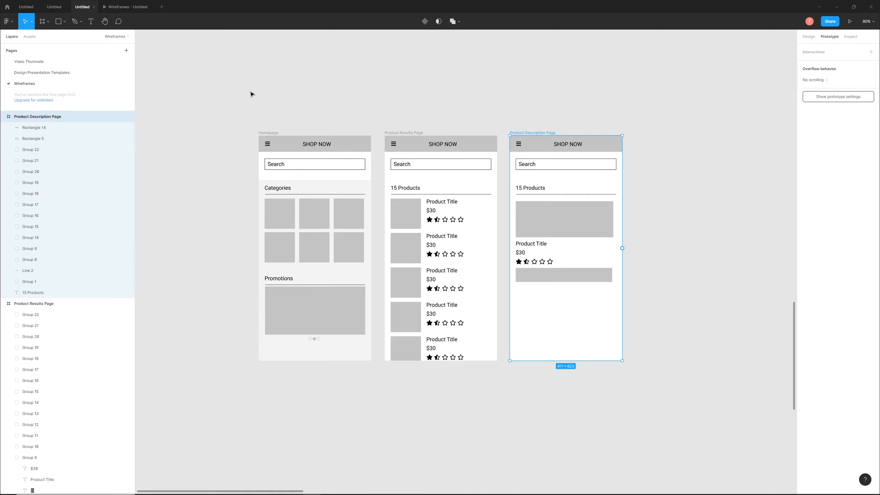
- Set the destination of the first category tile's tap interaction to Product Results Page
left_click(225, 101)
double_click(414, 213)
left_click(275, 210)
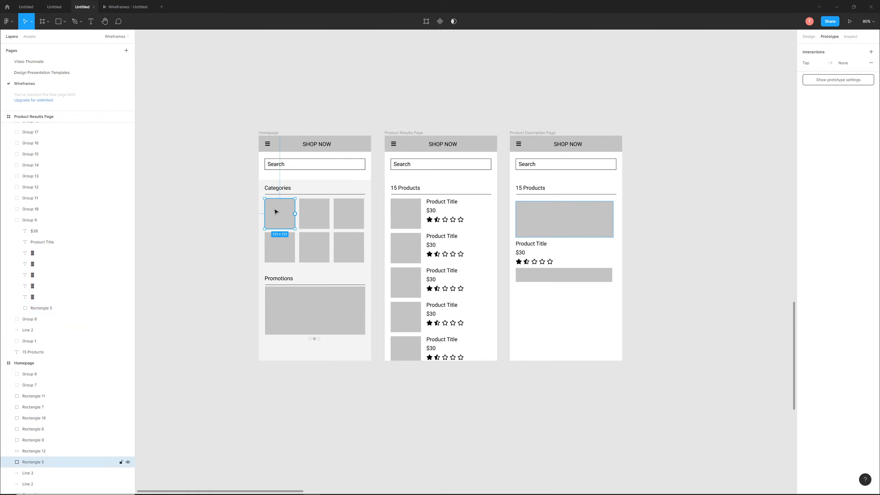
left_click(848, 66)
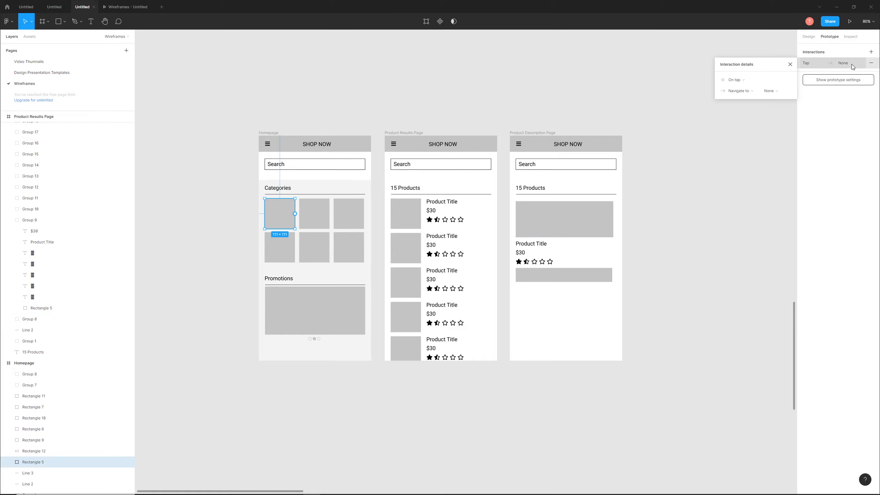
left_click(773, 91)
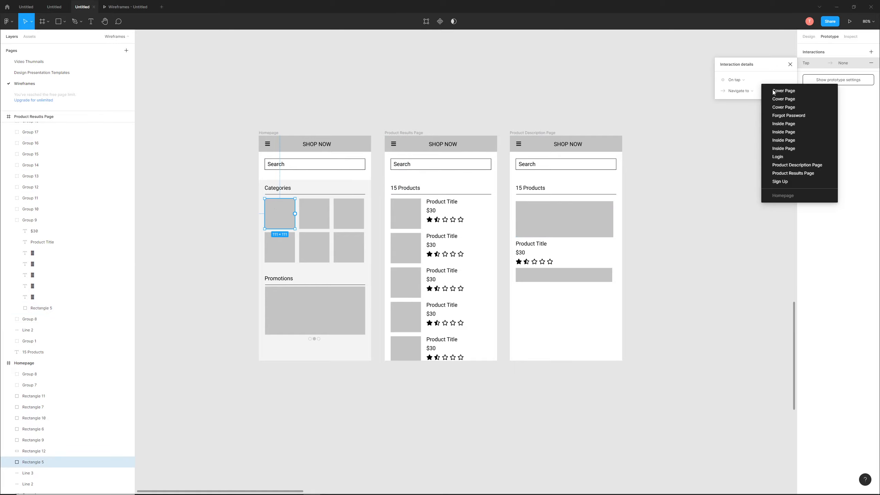
left_click(788, 174)
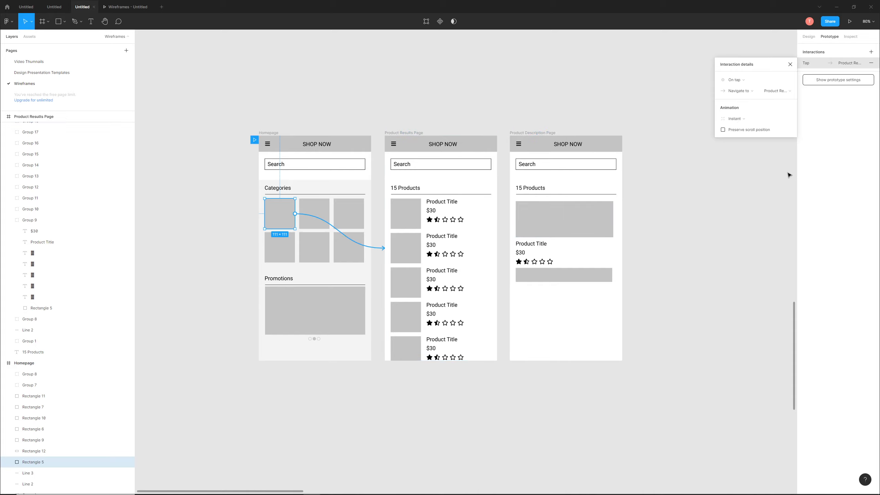
- Set the first category tile's transition animation to Slide in with Ease in and out easing
left_click(750, 119)
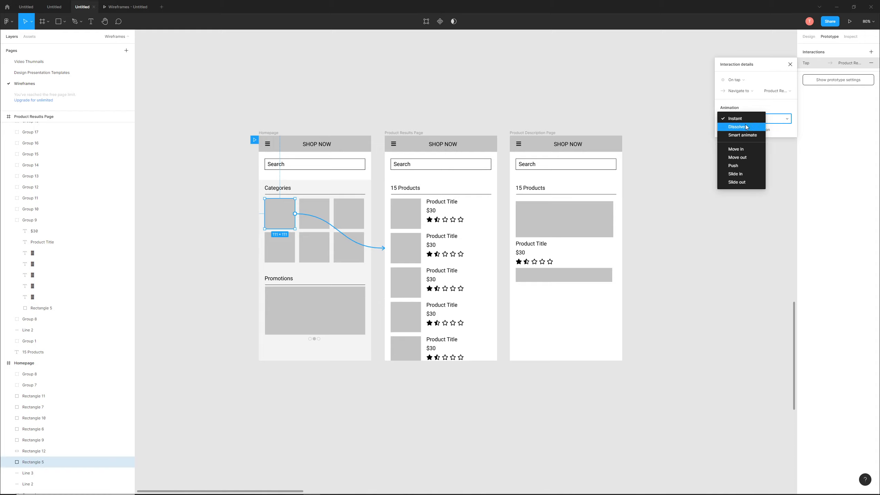
left_click(745, 173)
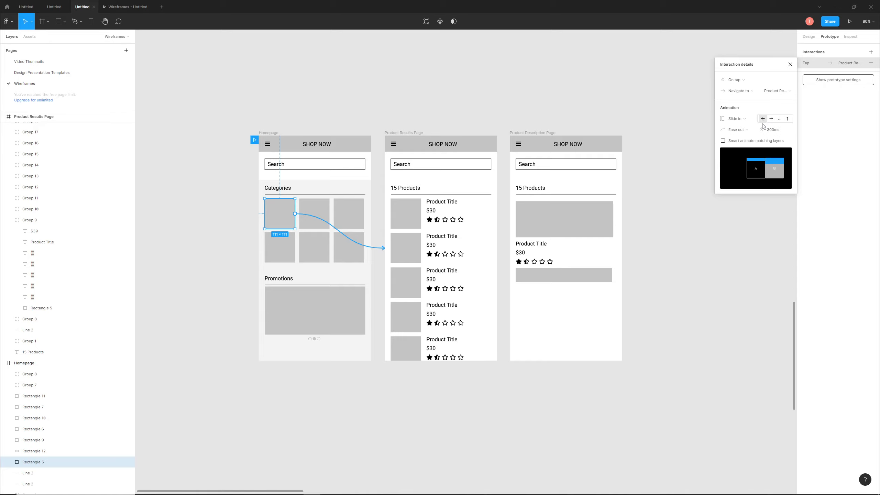
left_click(752, 131)
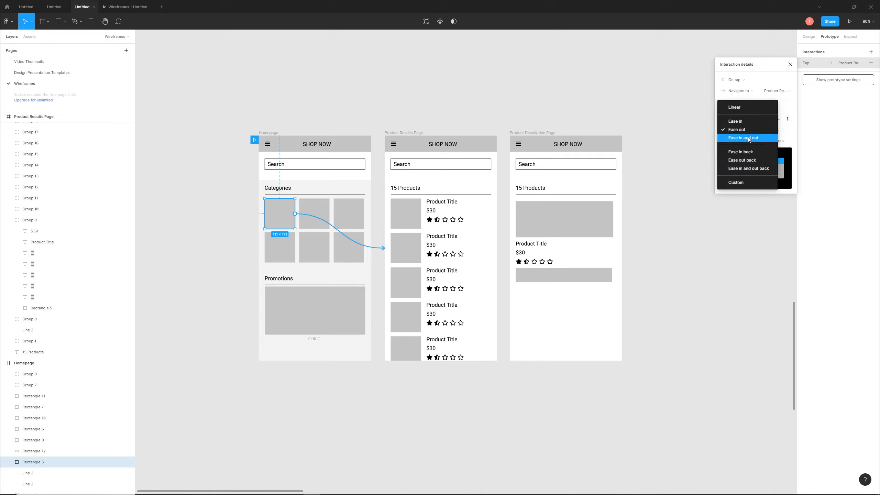
left_click(749, 138)
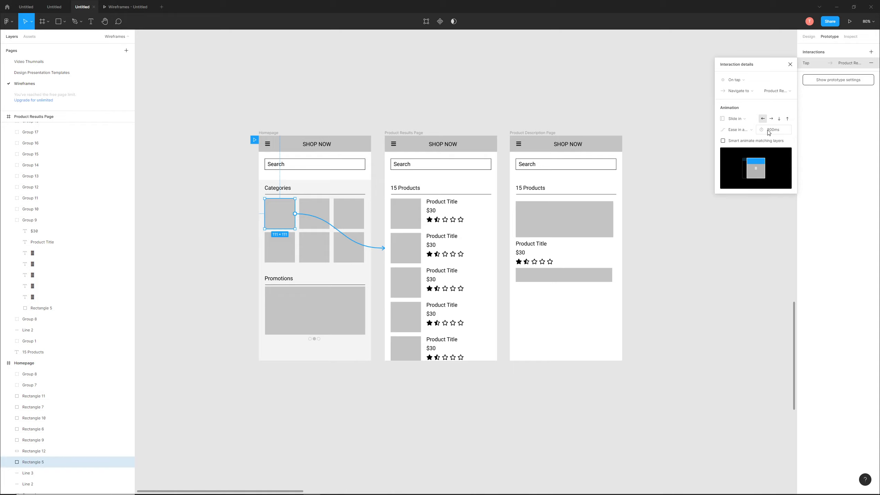
left_click(768, 131)
left_click(772, 131)
double_click(771, 131)
left_click(714, 58)
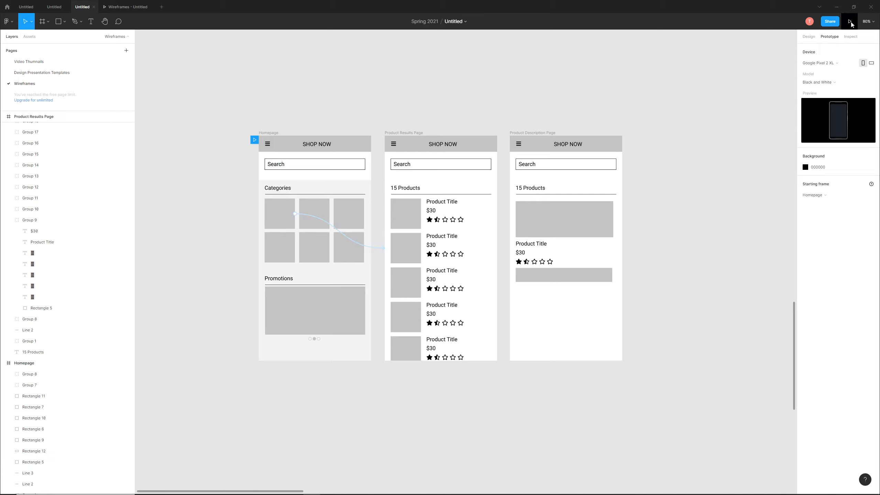
- Switch the prototype's starting frame to Product Description Page and back to Homepage
left_click(258, 137)
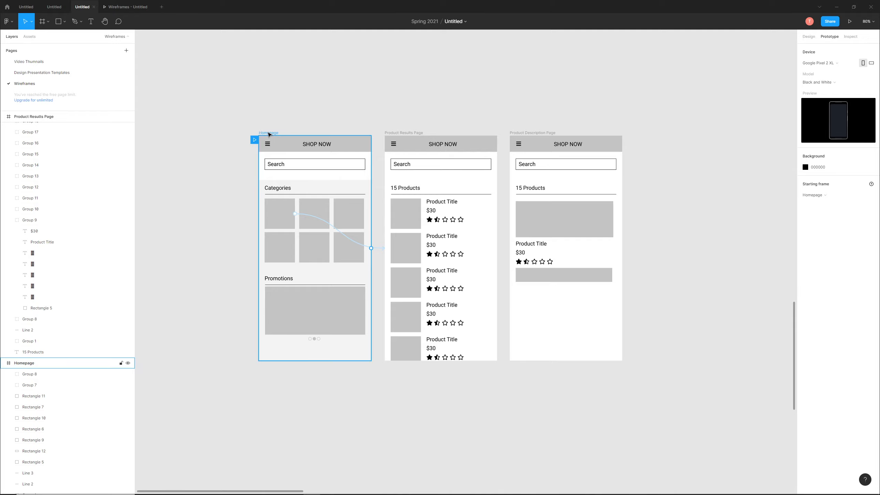
left_click(256, 116)
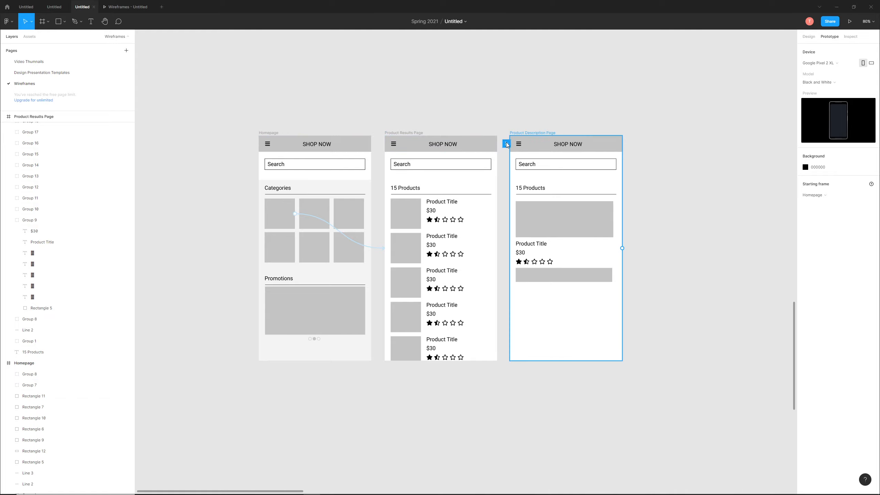
left_click(506, 143)
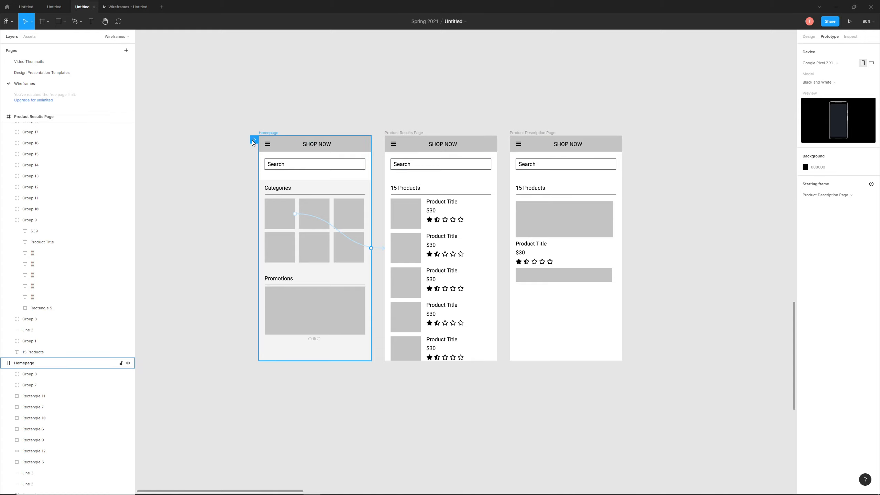
left_click(254, 139)
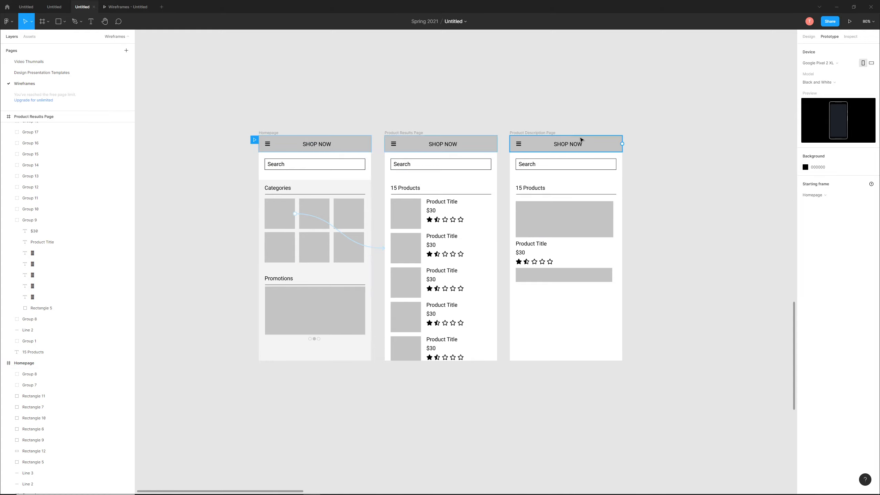
- Present the prototype from the Homepage, test the first category tile's link to the Product Results Page, and return to the design file
left_click(269, 133)
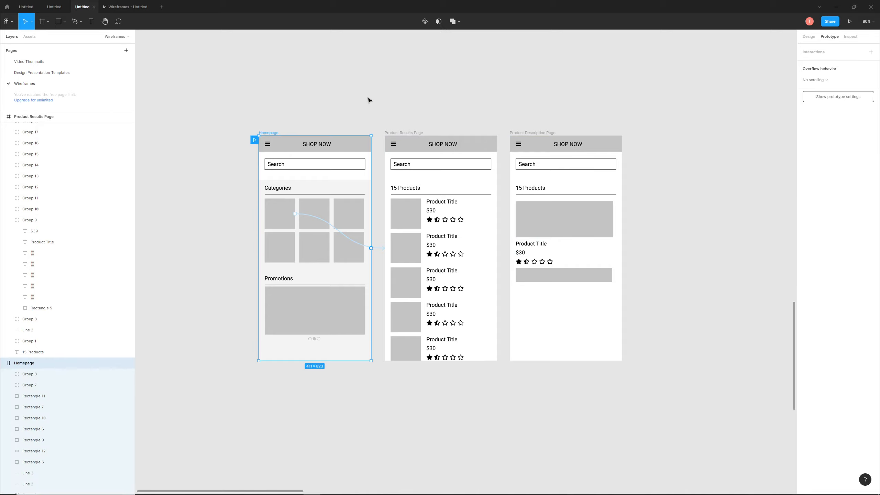
left_click(850, 21)
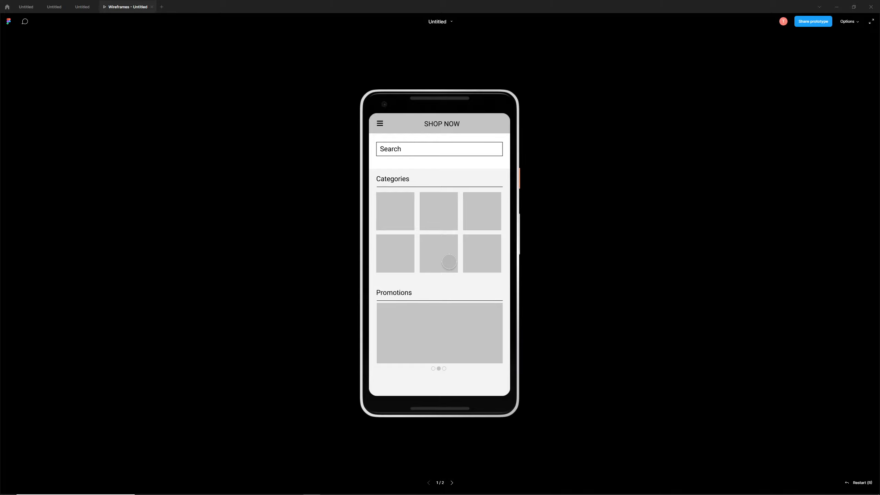
left_click(394, 209)
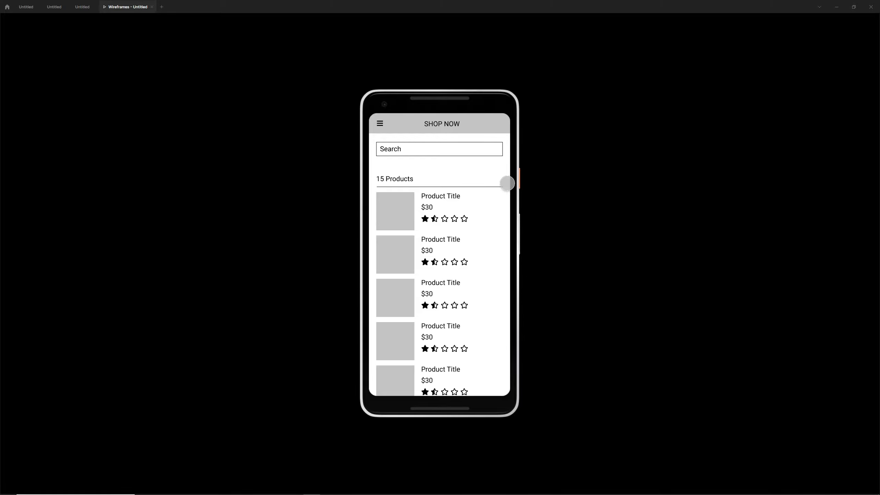
key("super")
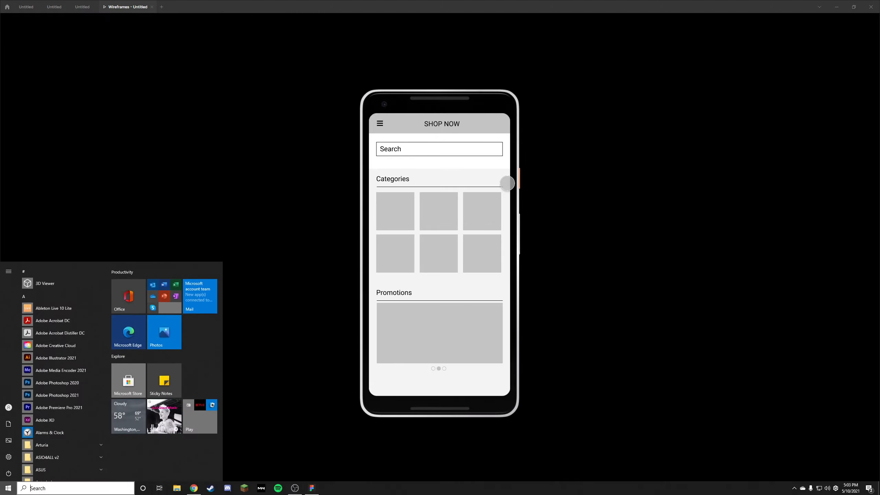
left_click(276, 170)
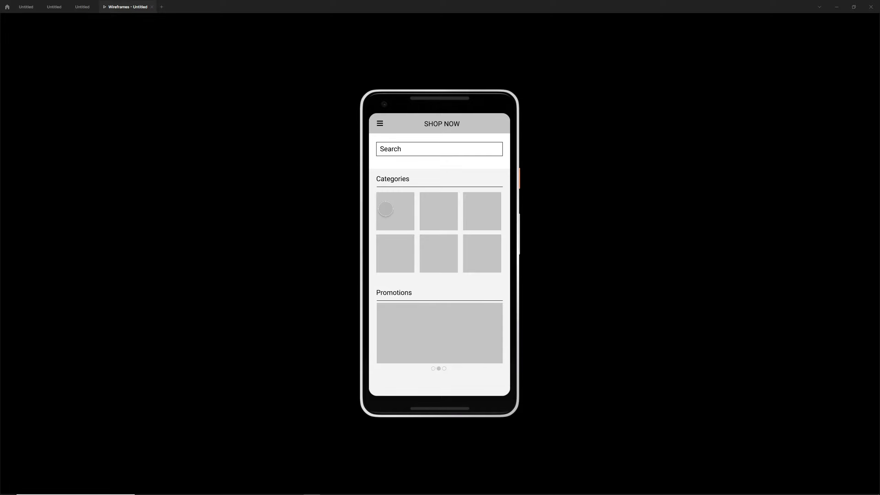
left_click(386, 208)
key("Left")
left_click(392, 210)
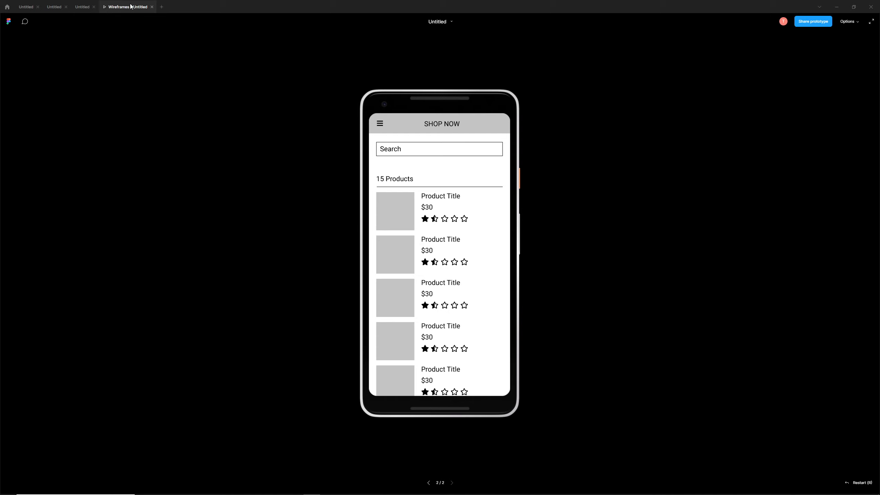
left_click(82, 7)
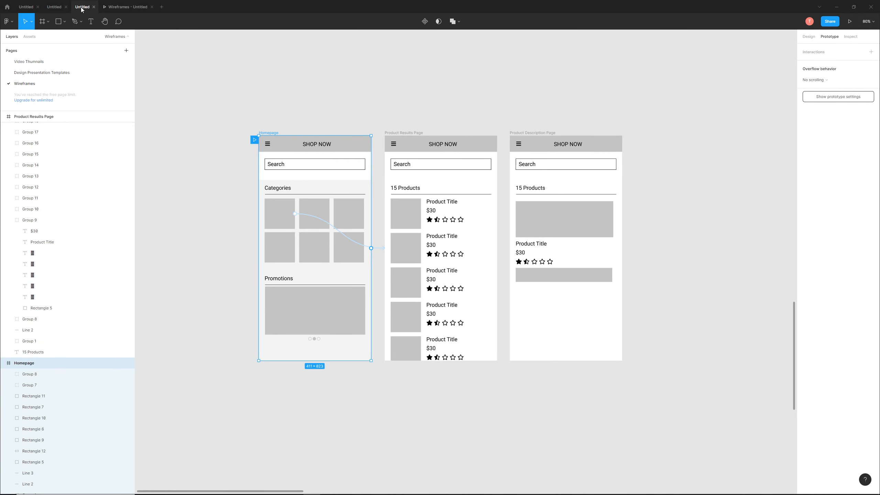
left_click(266, 121)
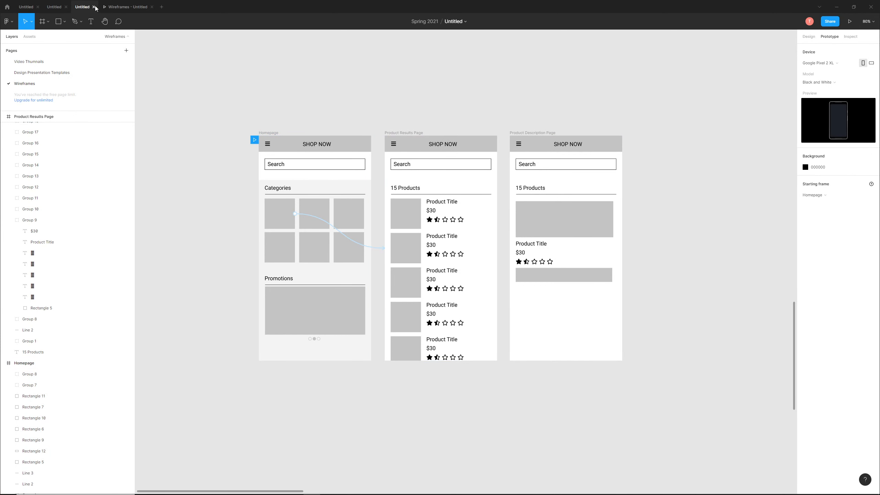
- Add a tap interaction to the whole first product group on the Product Results Page
left_click_drag(344, 112, 357, 99)
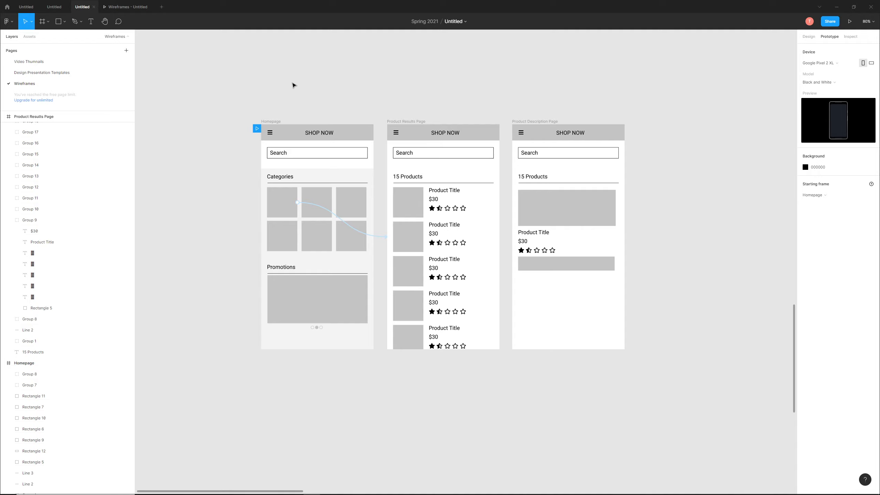
left_click(410, 207, "ctrl")
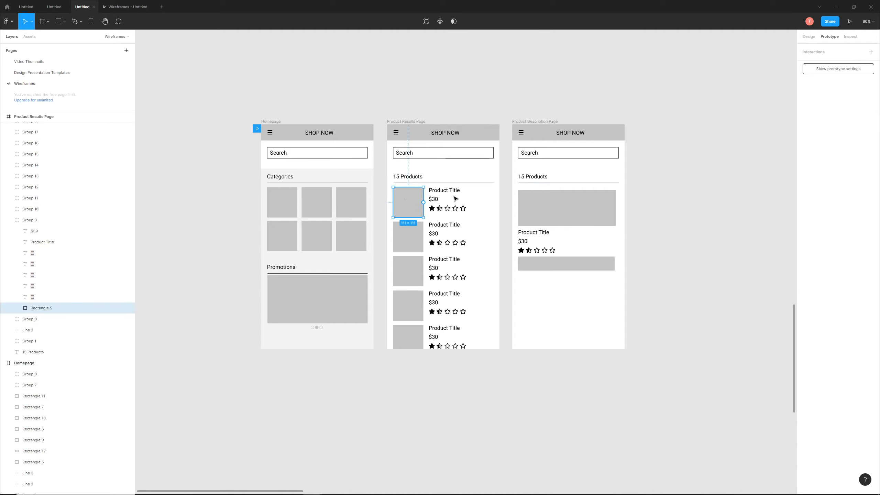
left_click(450, 175)
left_click(442, 213)
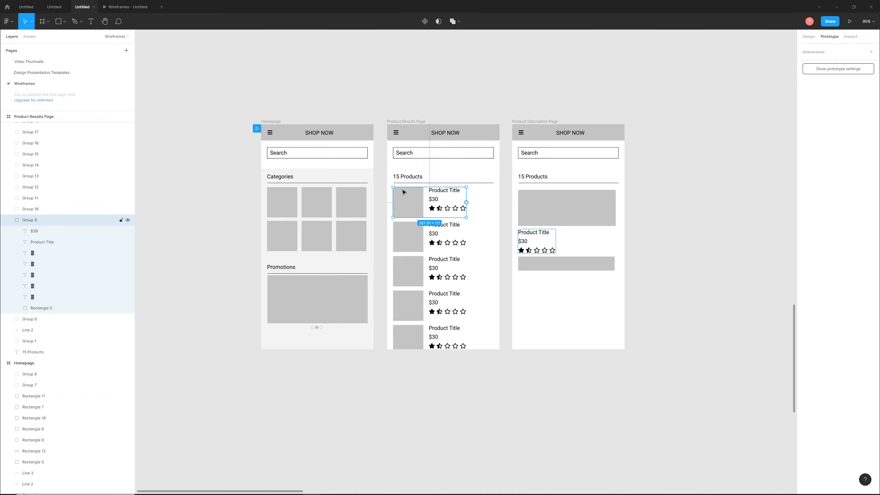
left_click(432, 79)
left_click(430, 208)
left_click(871, 52)
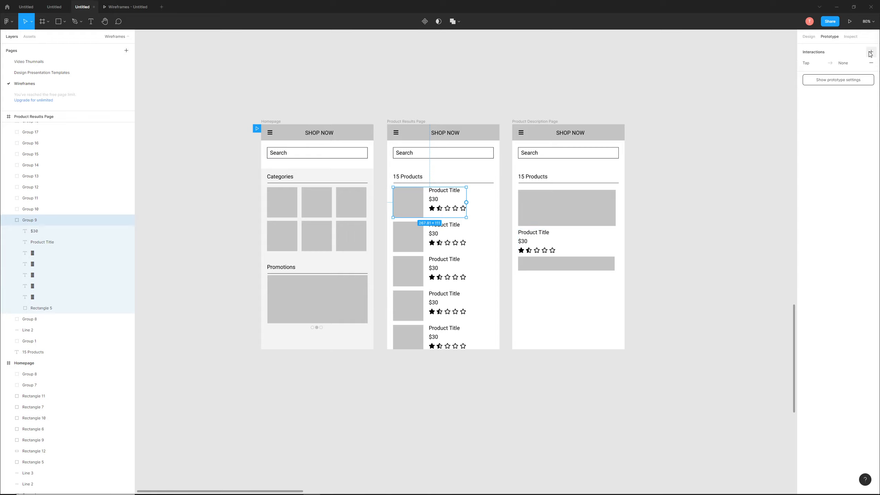
- Set the first product's tap interaction to Navigate to the Product Description Page
left_click(842, 64)
left_click(737, 91)
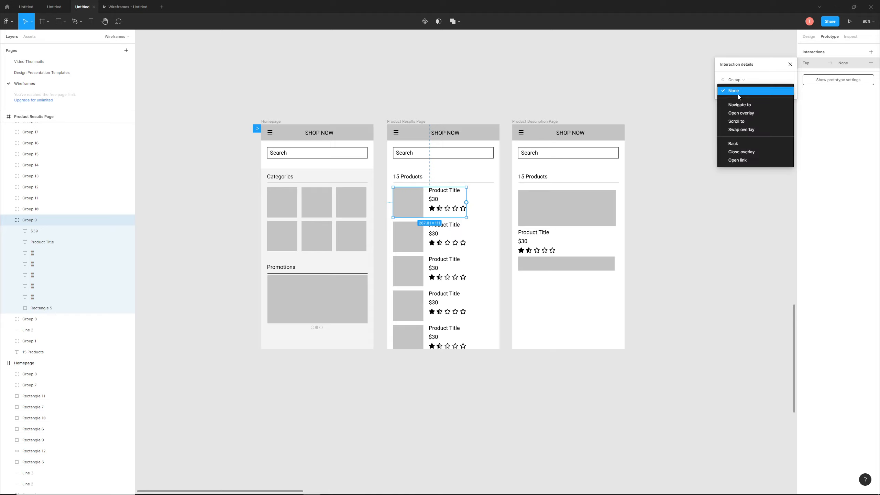
left_click(739, 105)
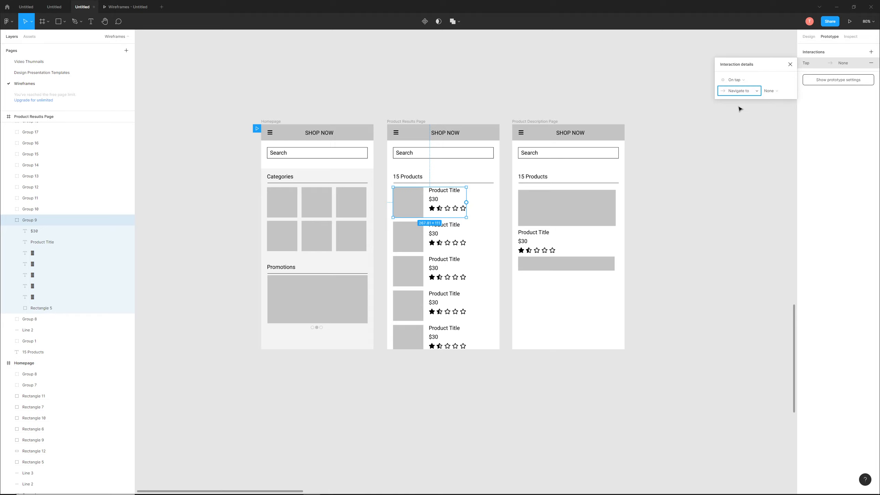
left_click(770, 90)
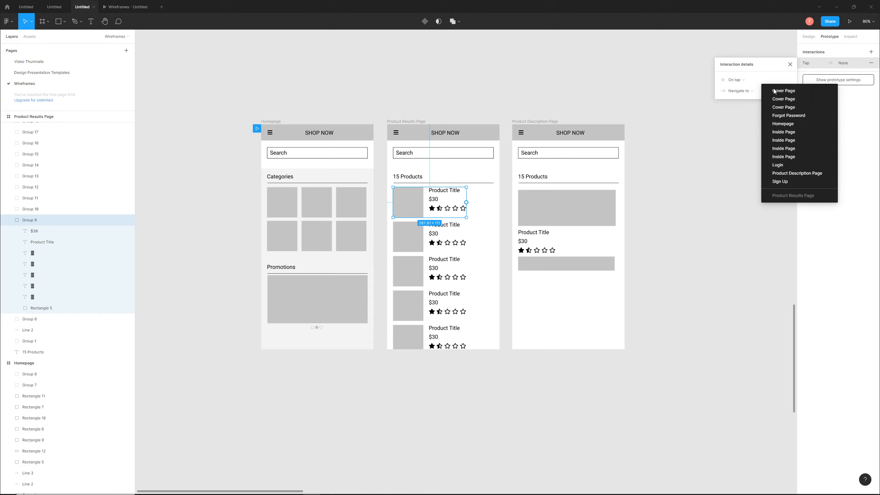
left_click(785, 173)
left_click(665, 184)
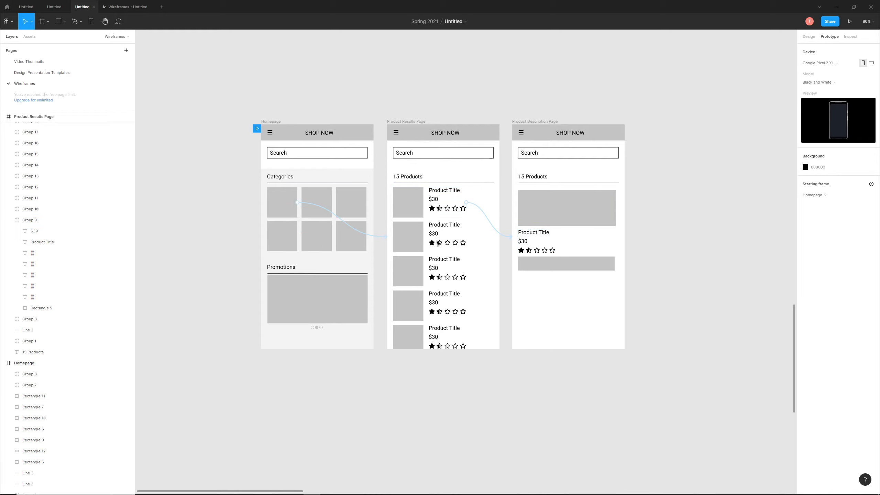
left_click(542, 236)
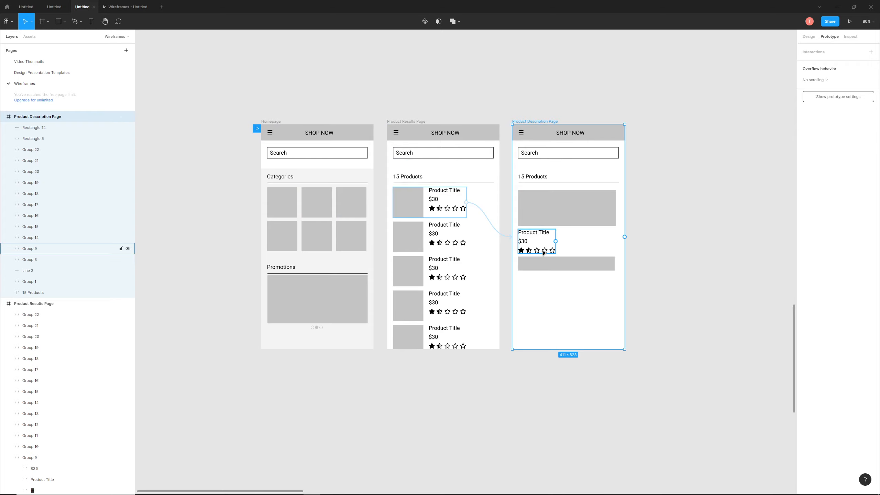
left_click(667, 215)
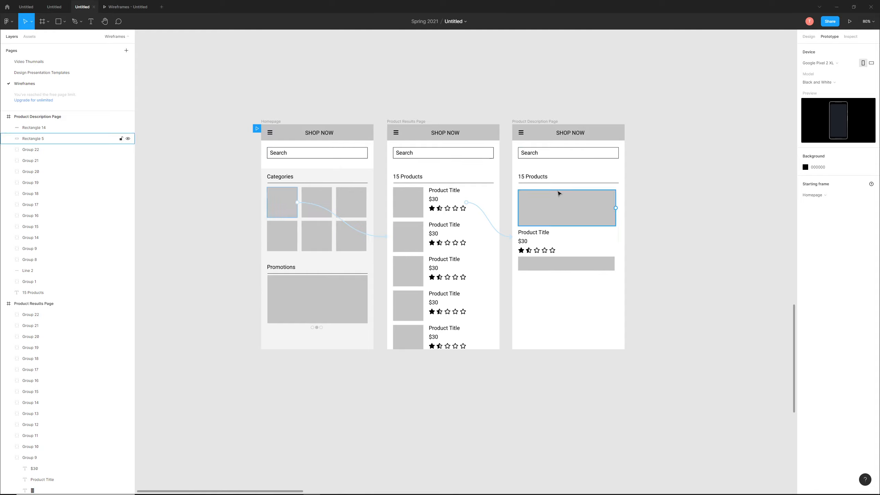
- Add an On tap interaction to the Product Description Page's SHOP NOW title that navigates to the Homepage
left_click(568, 135)
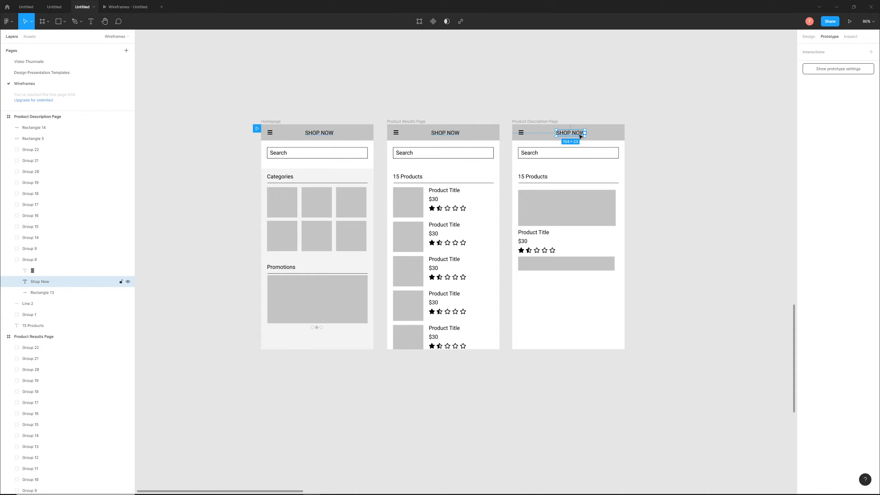
left_click(871, 51)
left_click(855, 66)
left_click(745, 96)
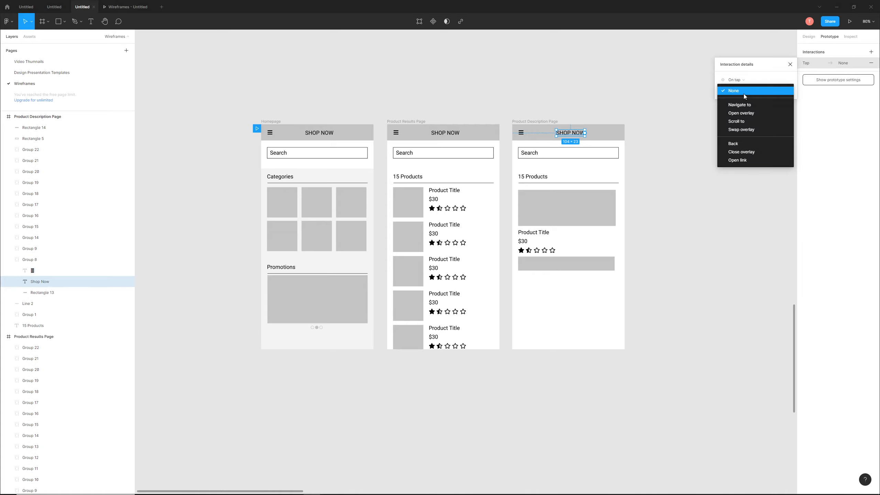
left_click(741, 105)
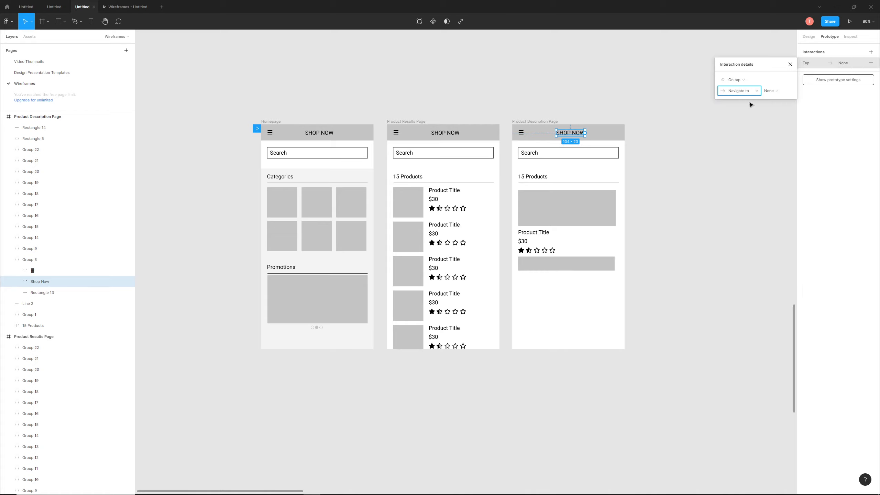
left_click(771, 91)
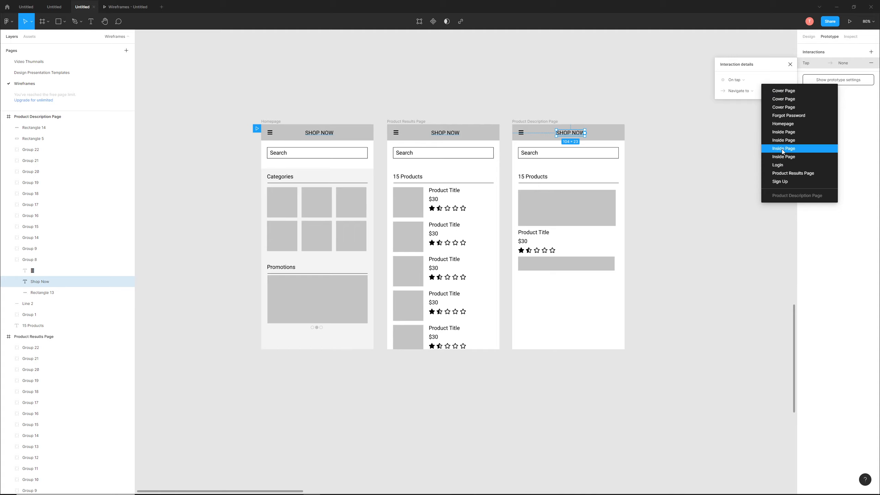
left_click(783, 125)
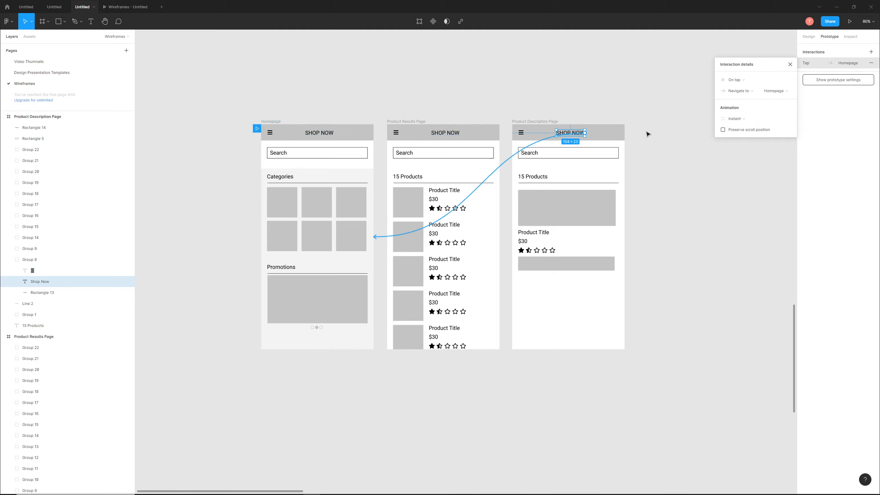
left_click(832, 98)
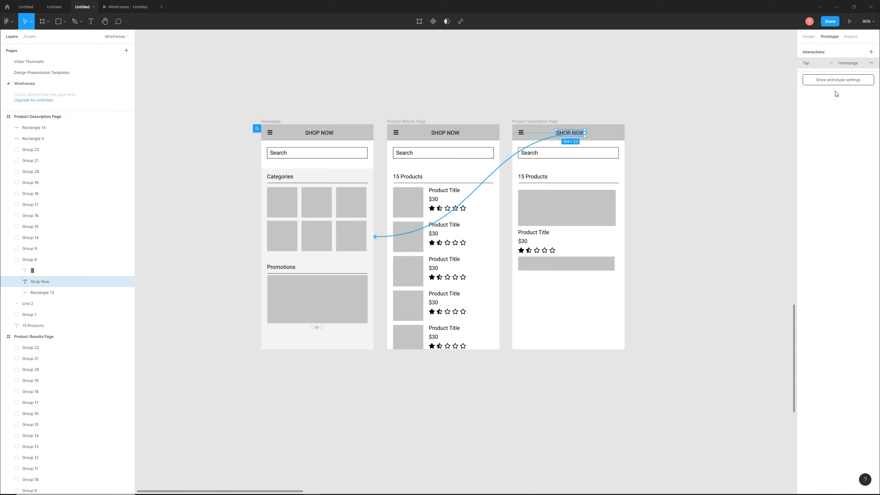
- Present the prototype and test the path from the first category tile through the first product to SHOP NOW, and return to the design file
left_click(850, 21)
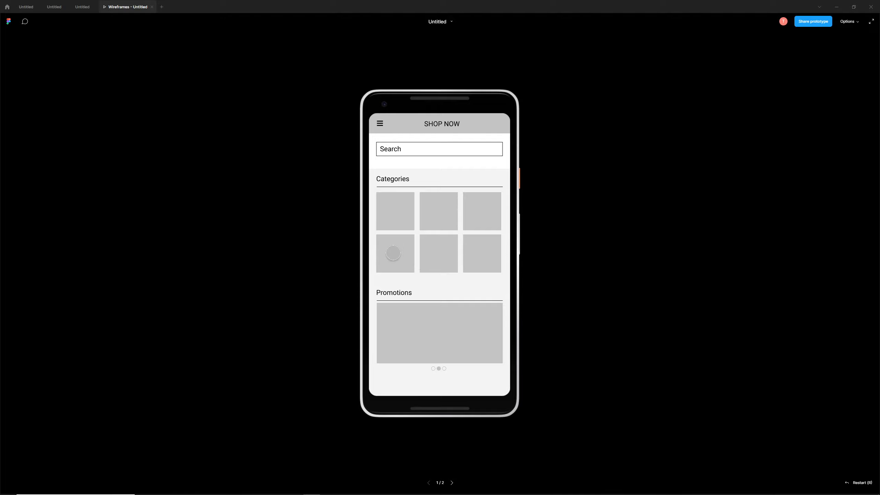
left_click(394, 208)
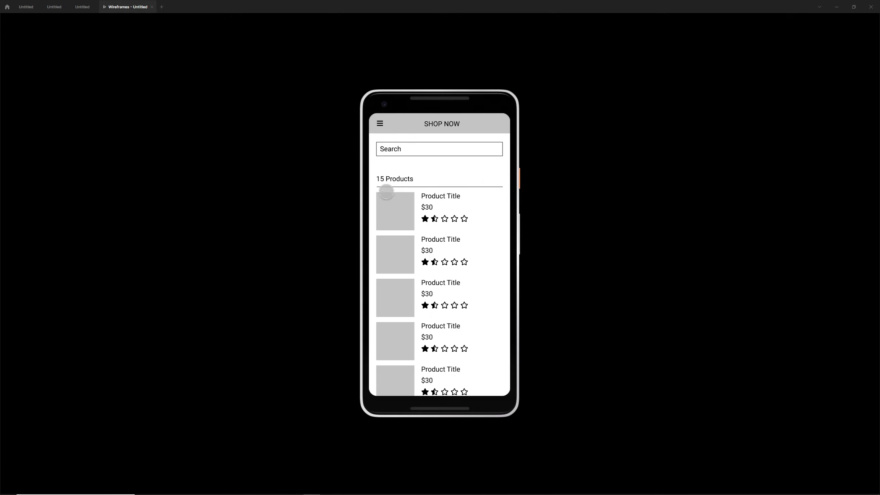
left_click(397, 206)
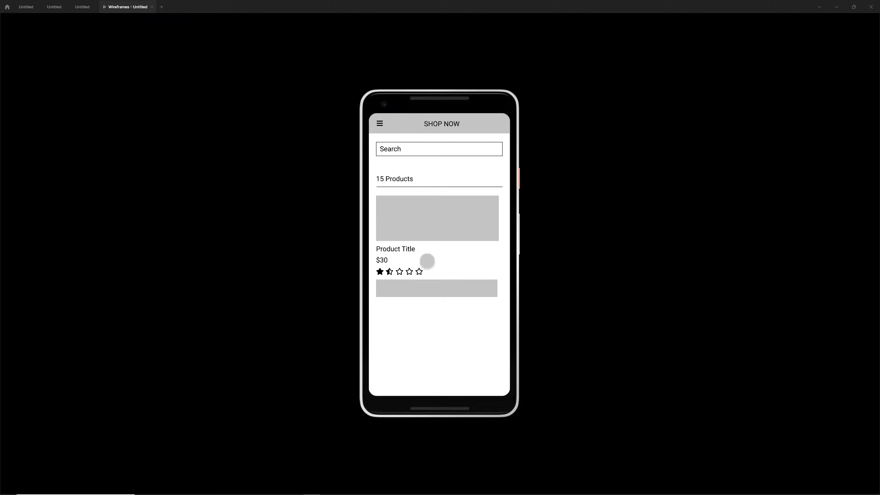
left_click(440, 123)
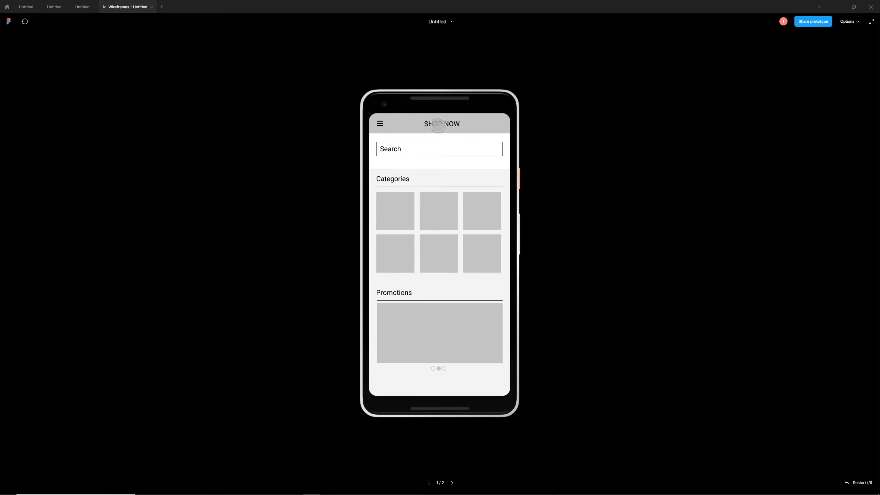
left_click(78, 7)
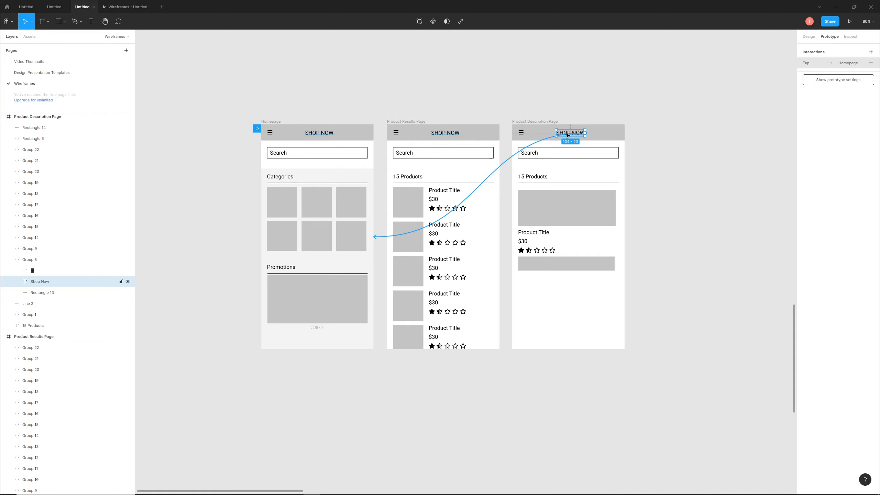
- Set the animation of the first product's tap interaction on the Product Results Page to Slide in with Ease in and out
key("Escape")
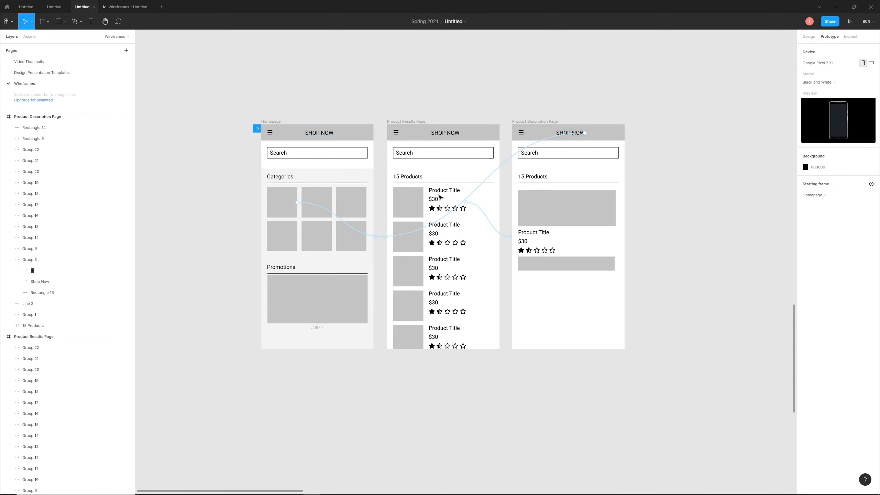
left_click(440, 197)
left_click(823, 63)
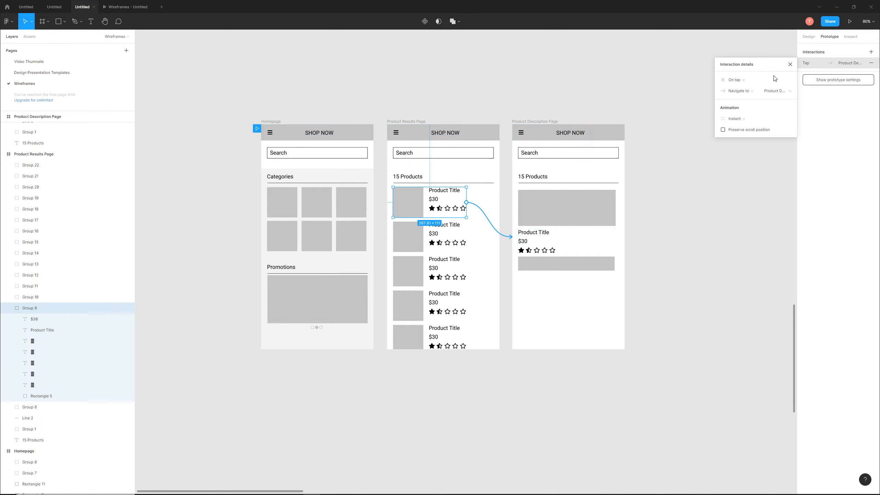
left_click(737, 119)
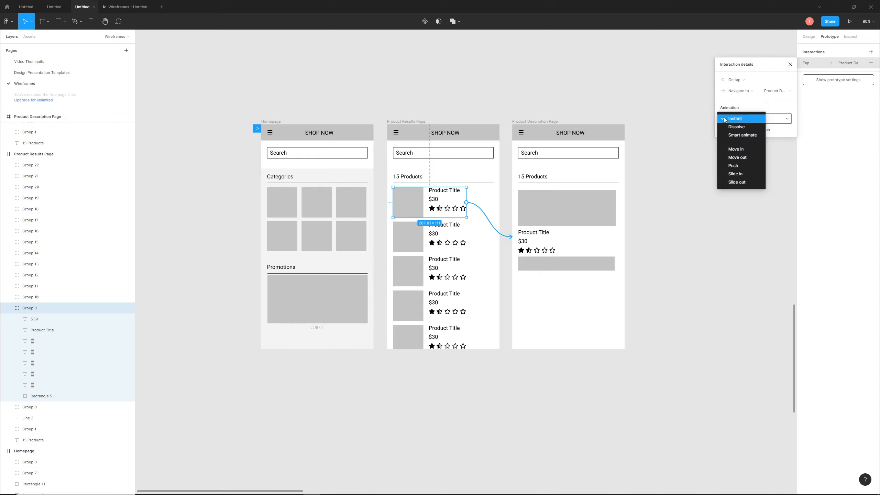
left_click(741, 175)
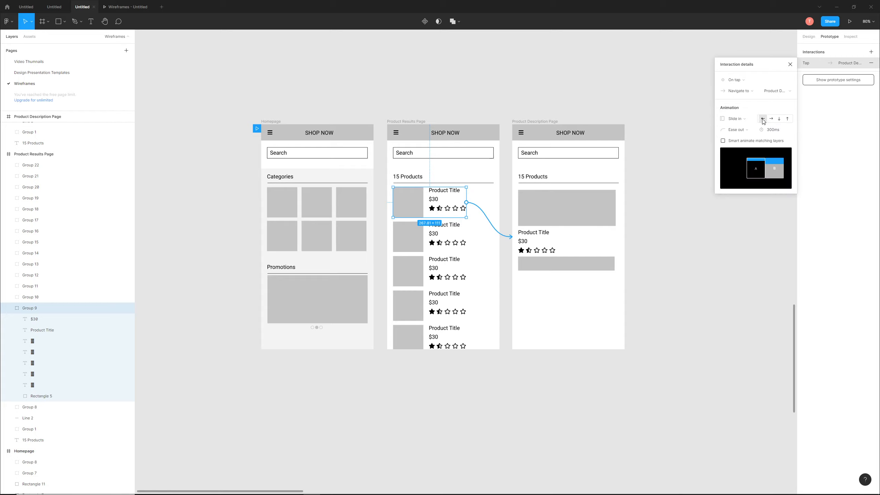
left_click(735, 130)
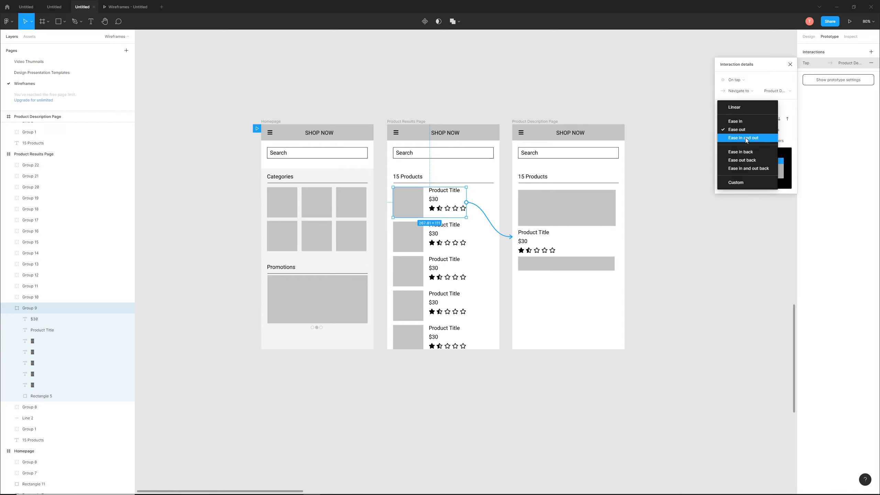
left_click(746, 139)
left_click(656, 117)
- Give the Product Description Page's SHOP NOW tap interaction a rightward Push animation with Ease in and out
left_click(570, 134)
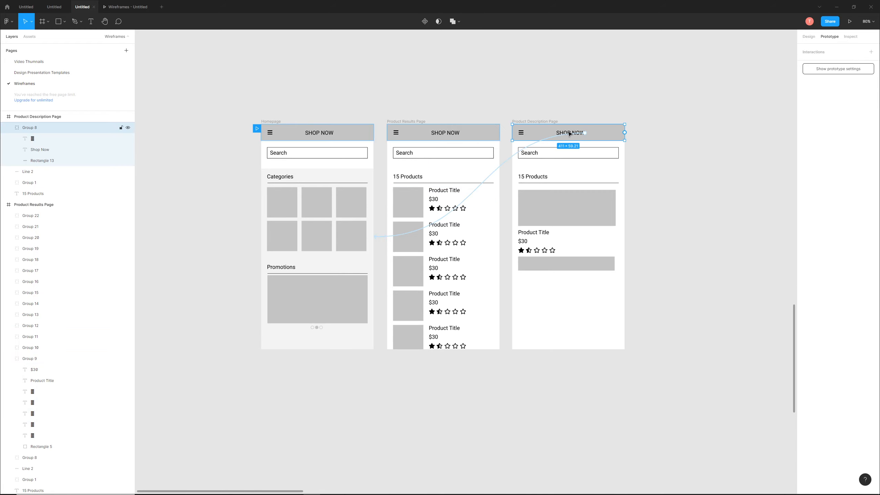
double_click(570, 133)
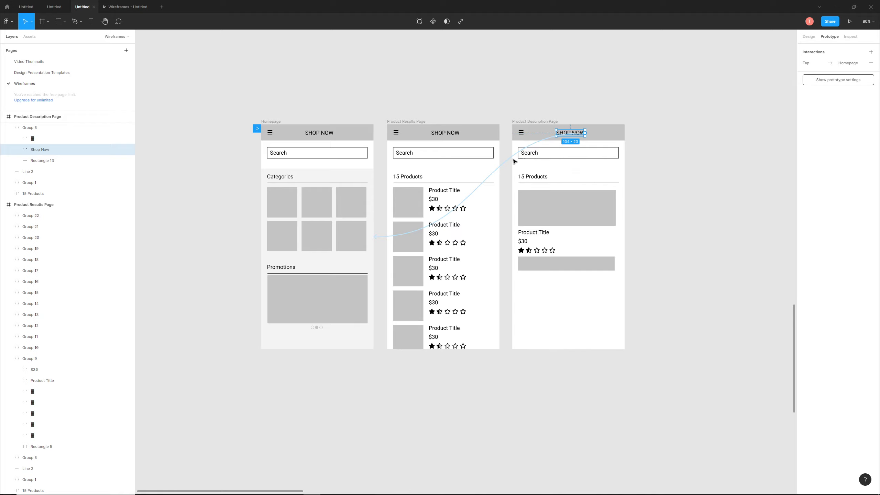
left_click(834, 65)
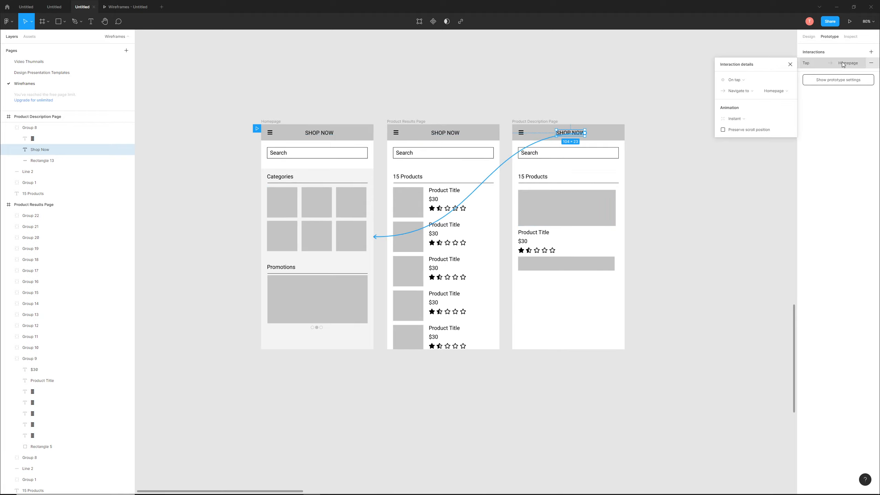
left_click(735, 120)
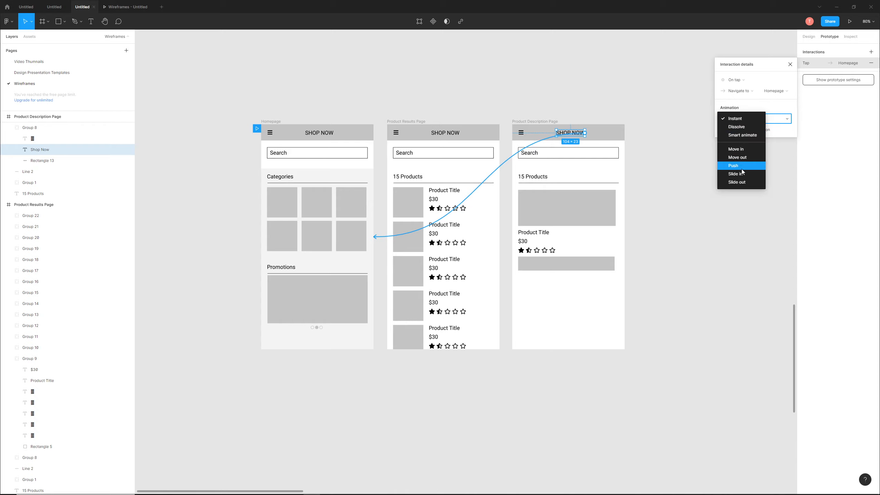
left_click(742, 174)
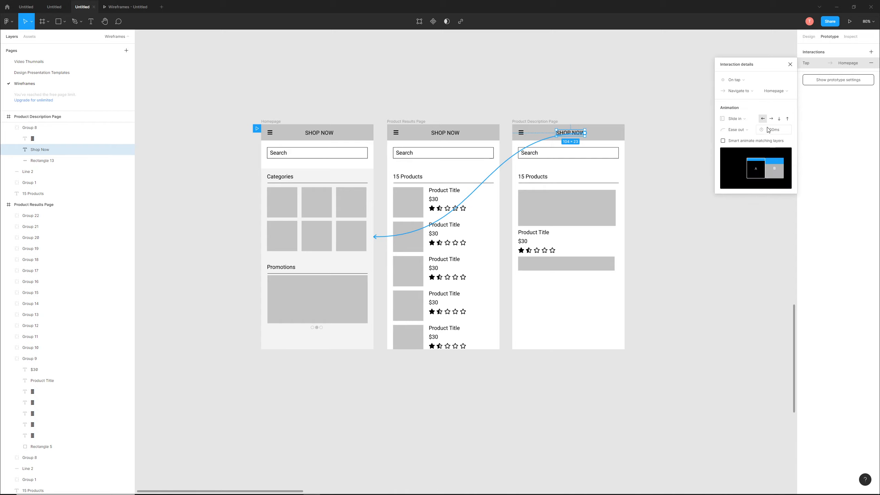
left_click(739, 120)
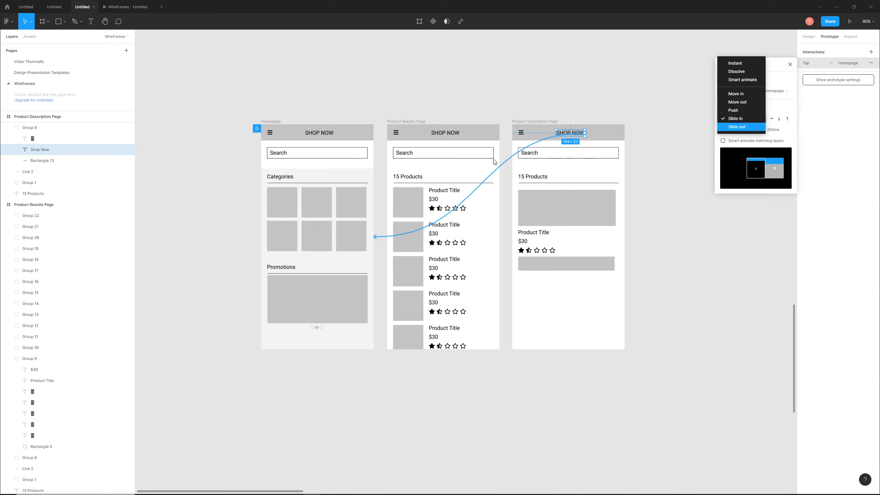
left_click(734, 111)
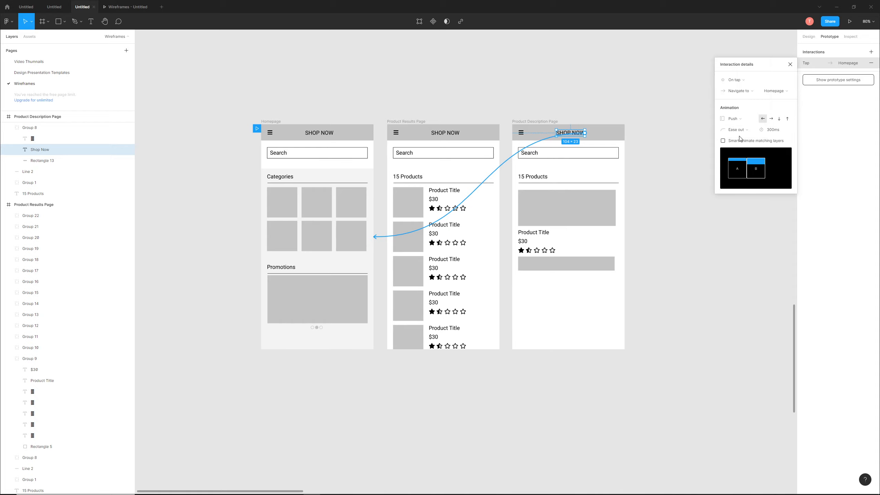
left_click(772, 119)
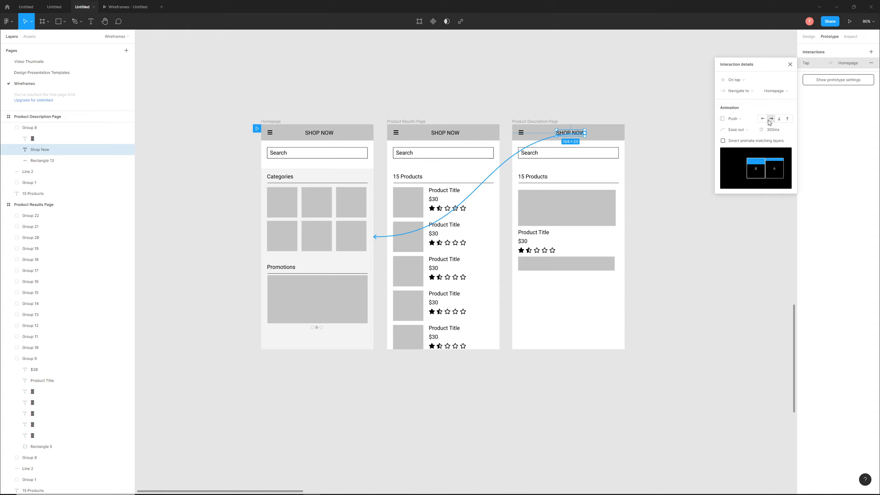
left_click(743, 129)
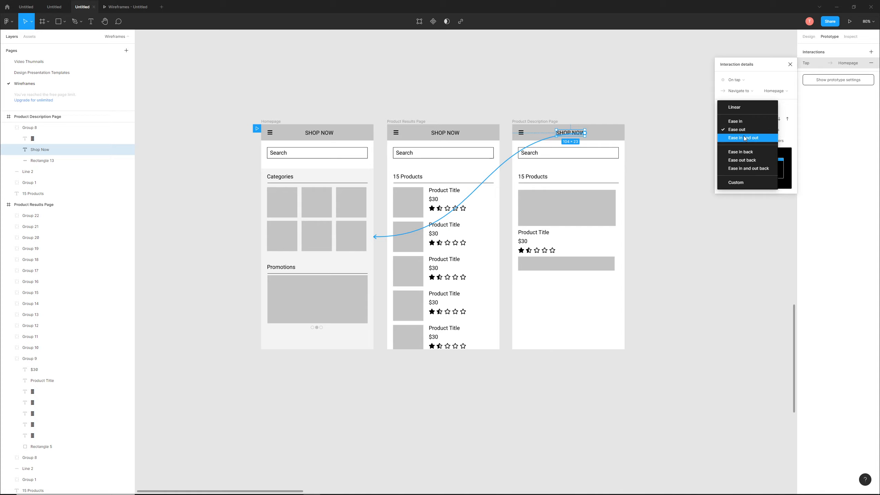
left_click(744, 137)
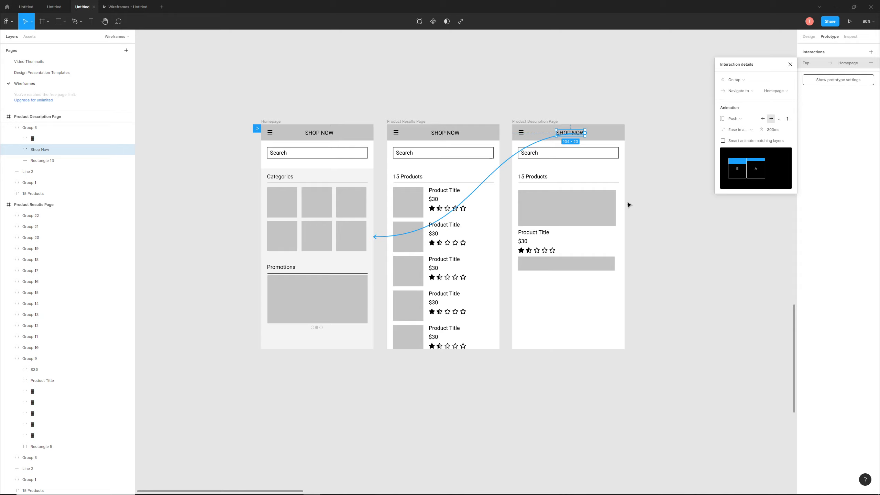
- Preview the animated prototype, repeatedly testing the loop from category tile to product to SHOP NOW, and return to the design file
left_click(850, 23)
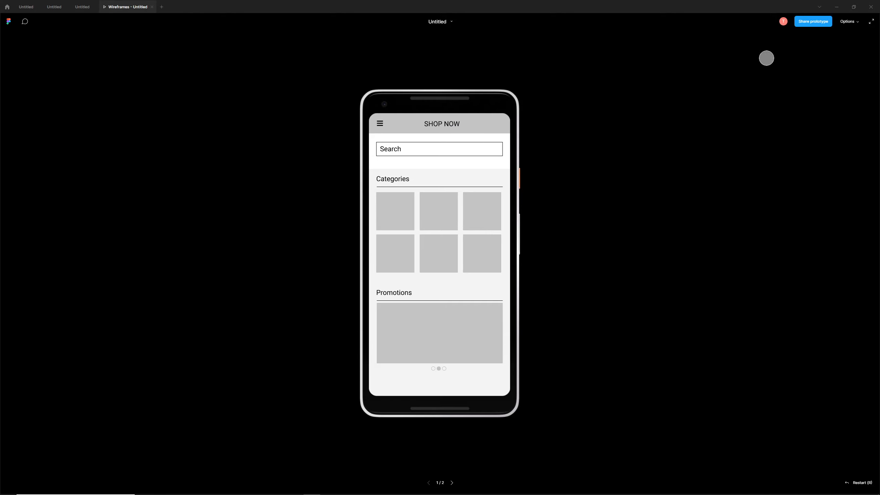
left_click(399, 210)
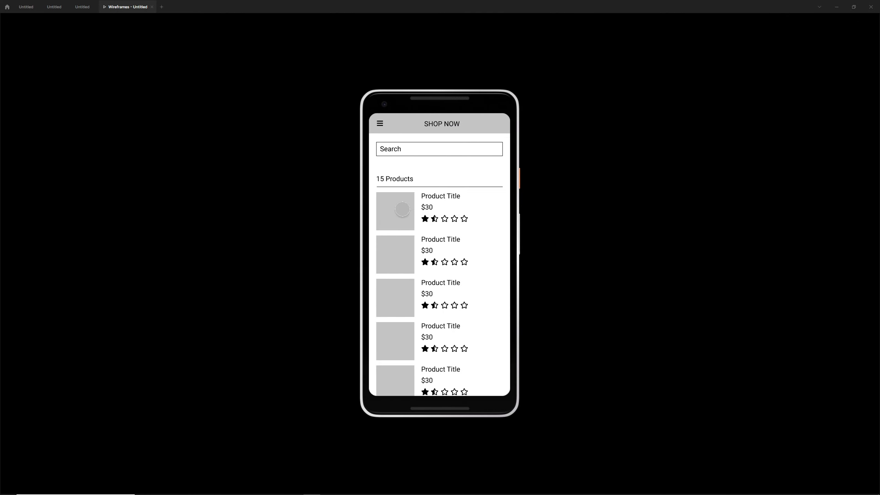
left_click(403, 209)
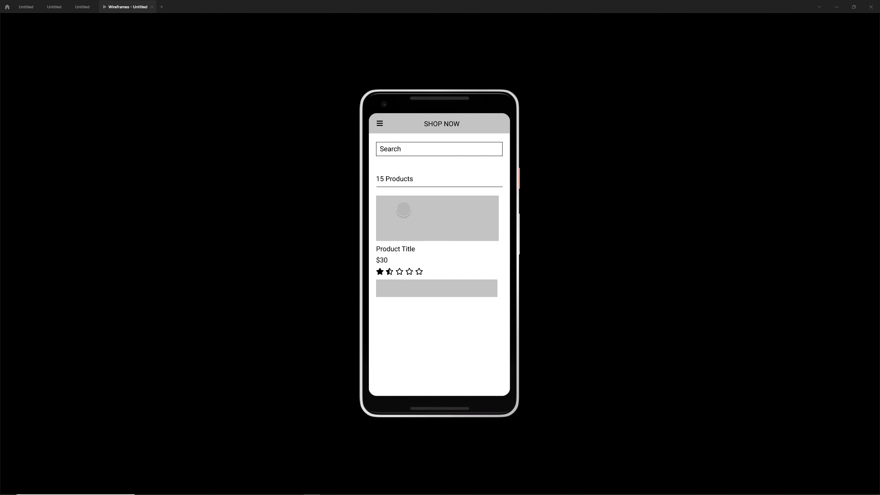
left_click(443, 122)
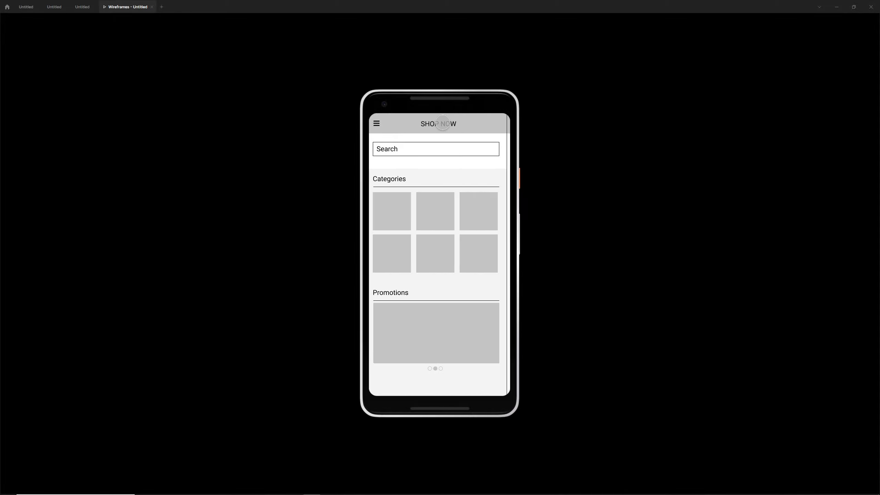
left_click(407, 196)
left_click(397, 214)
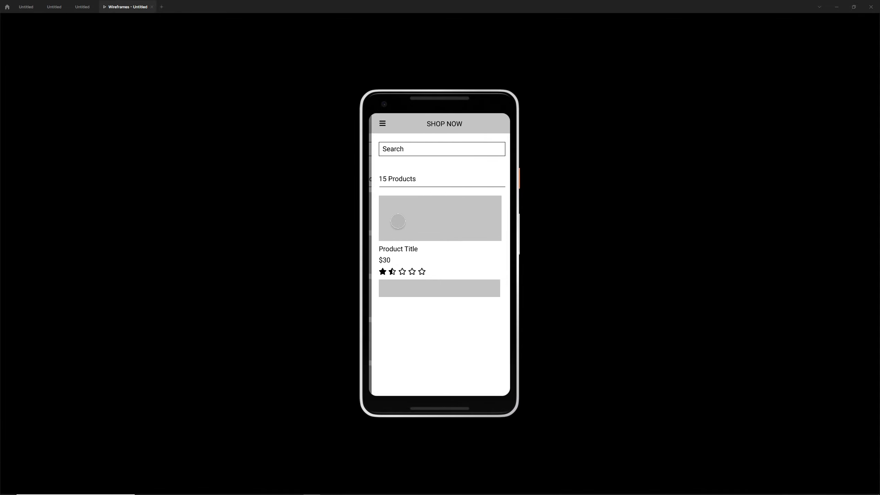
left_click(432, 131)
left_click(400, 215)
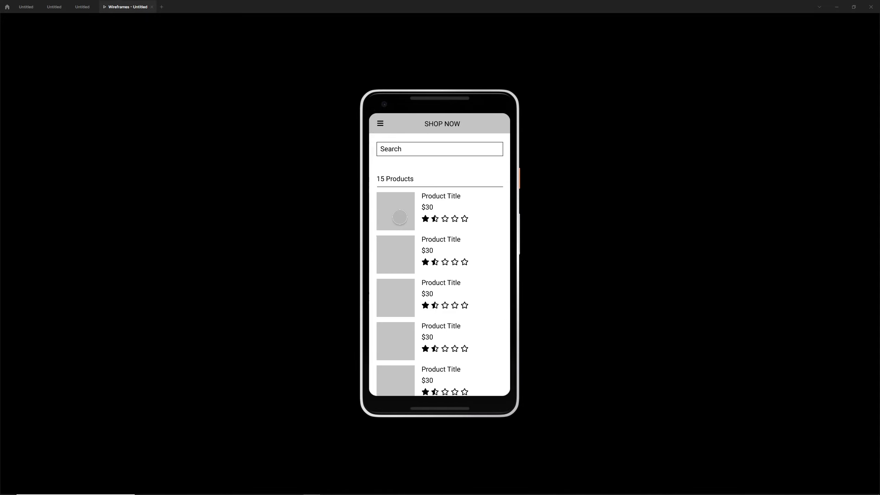
left_click(401, 210)
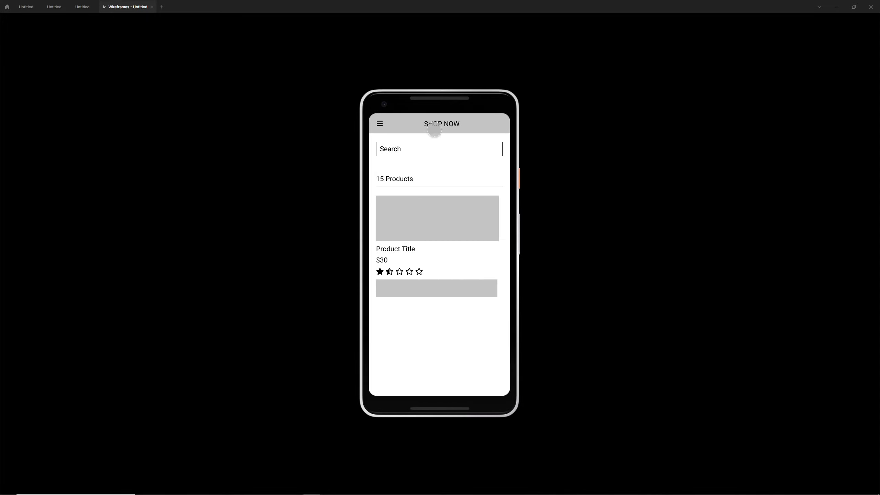
left_click(435, 124)
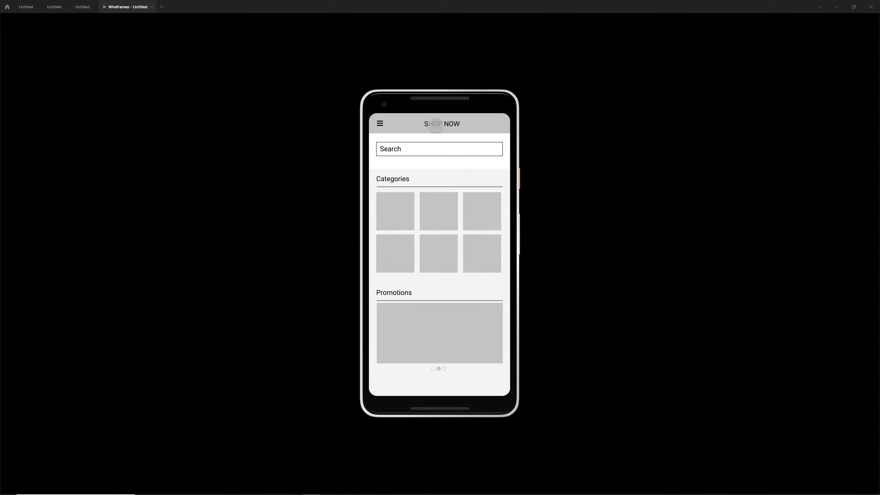
left_click(82, 7)
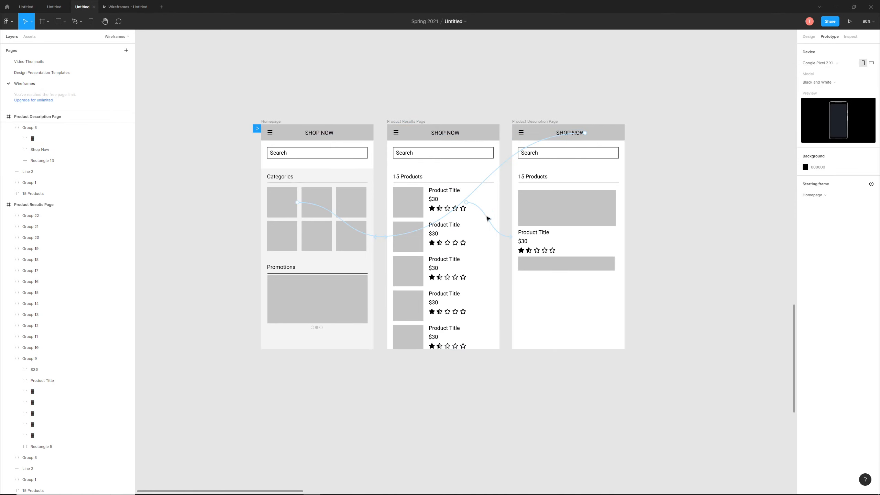
left_click_drag(673, 200, 696, 203)
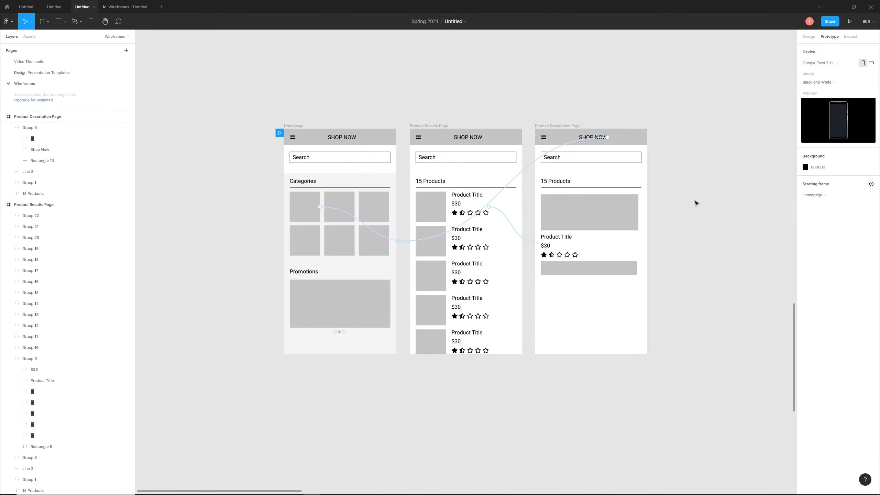